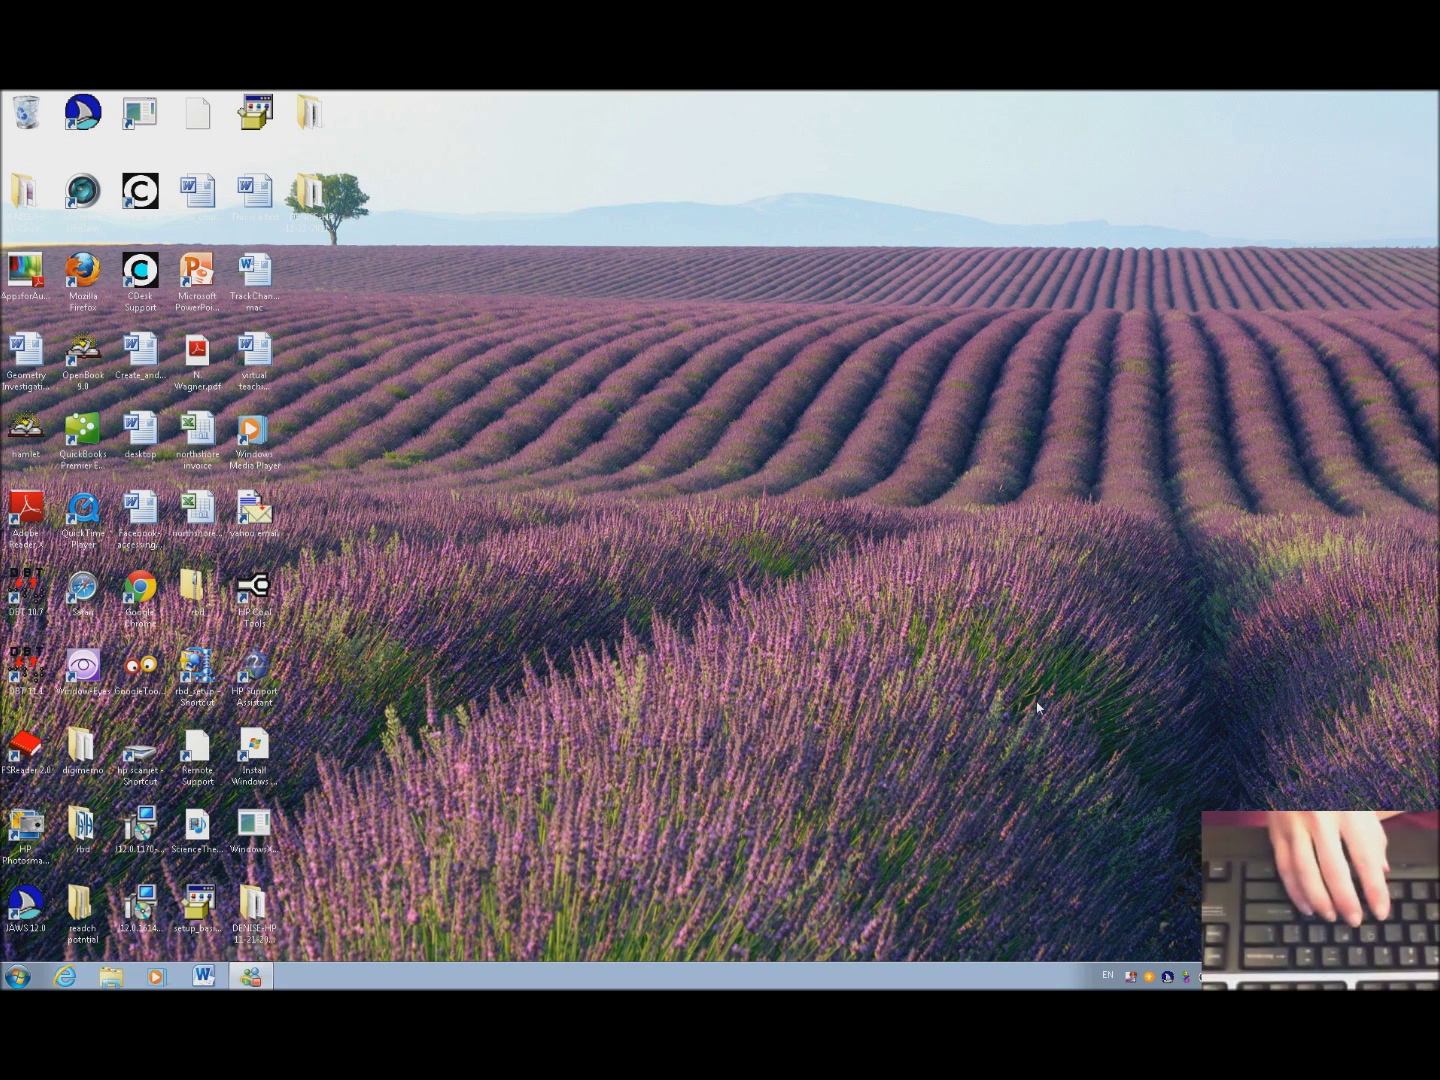
Step: Launch Microsoft Word from its desktop shortcut, opening a blank document
key("Return")
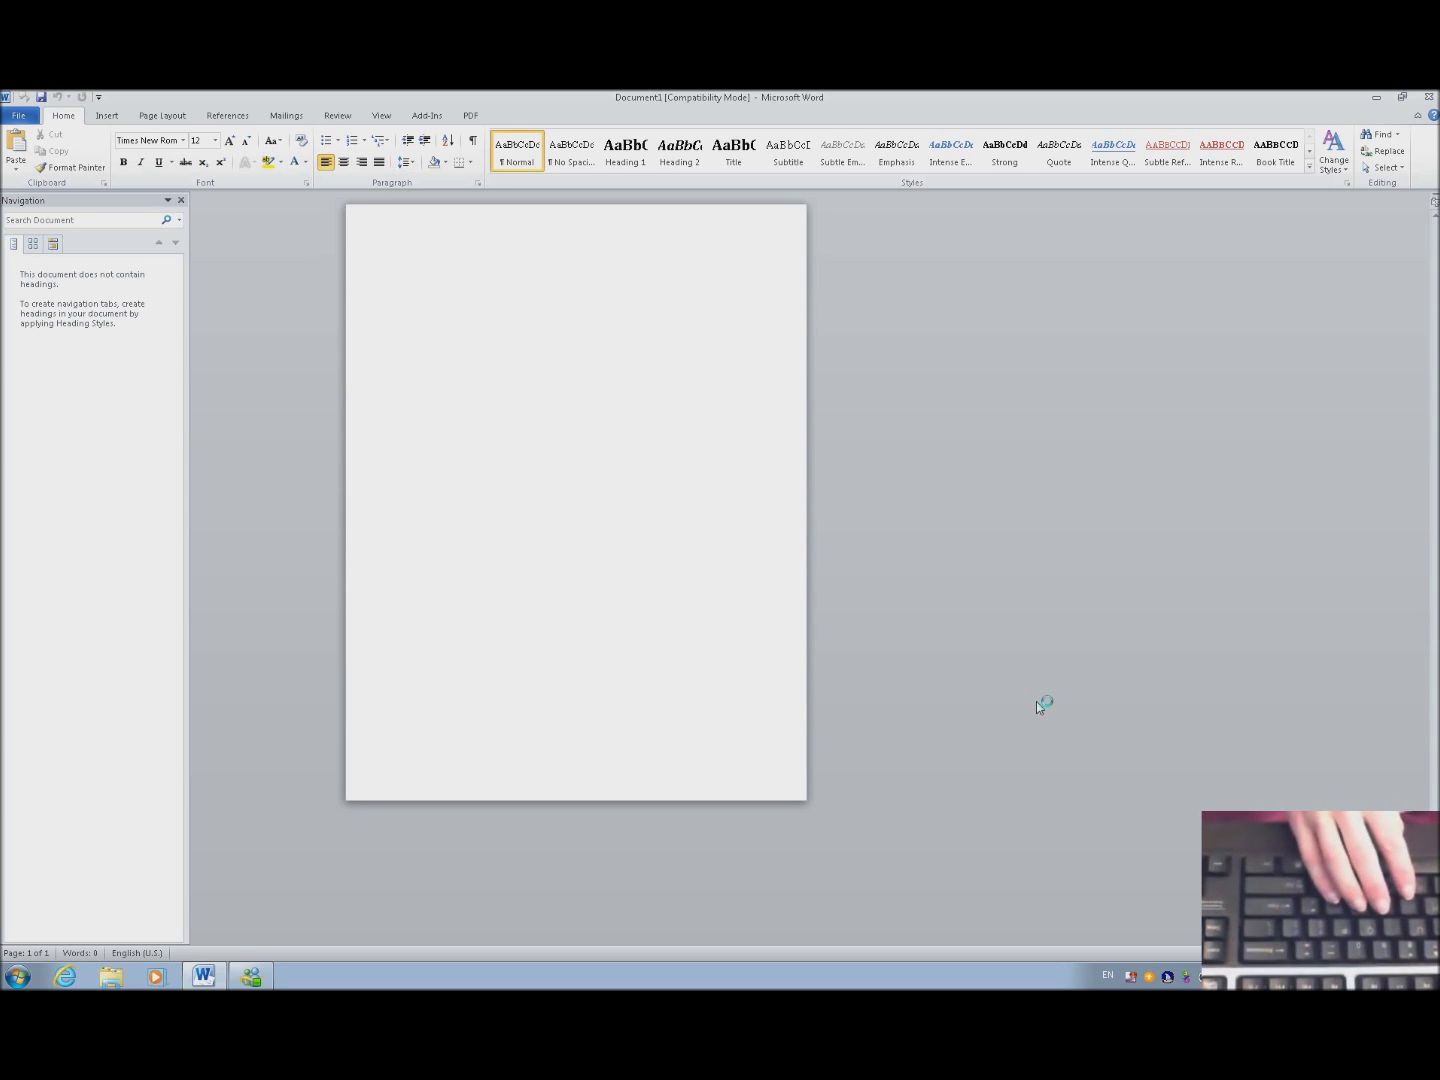
Step: Set the document zoom to 200%
key("alt+w")
key("q")
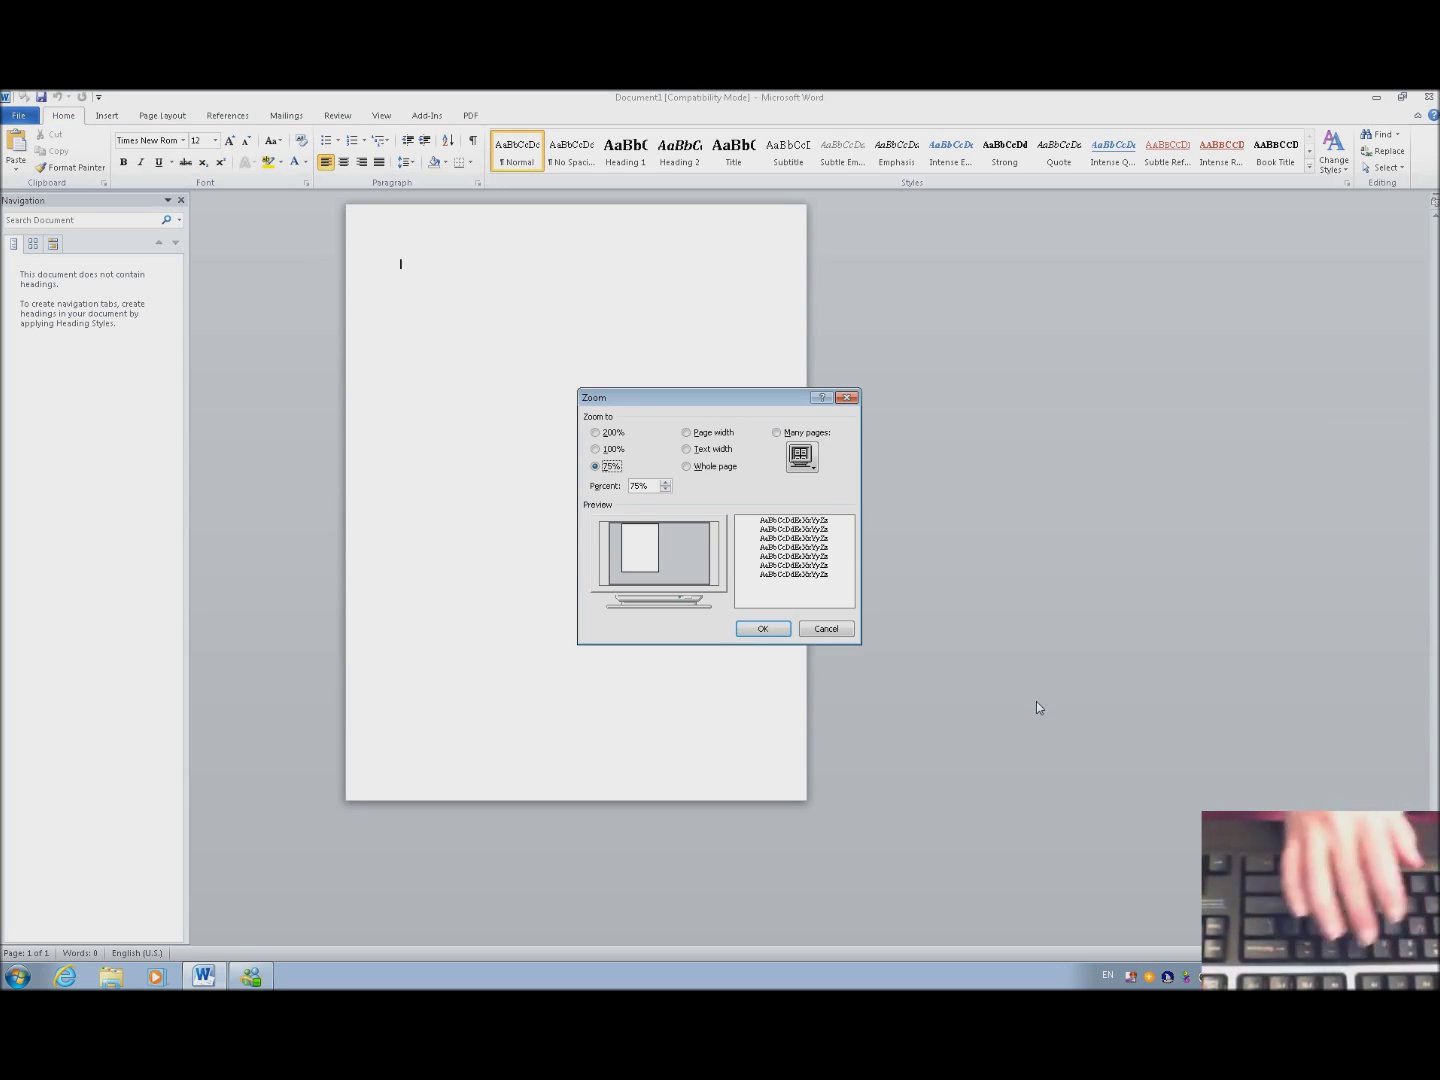
key("alt+2")
key("Return")
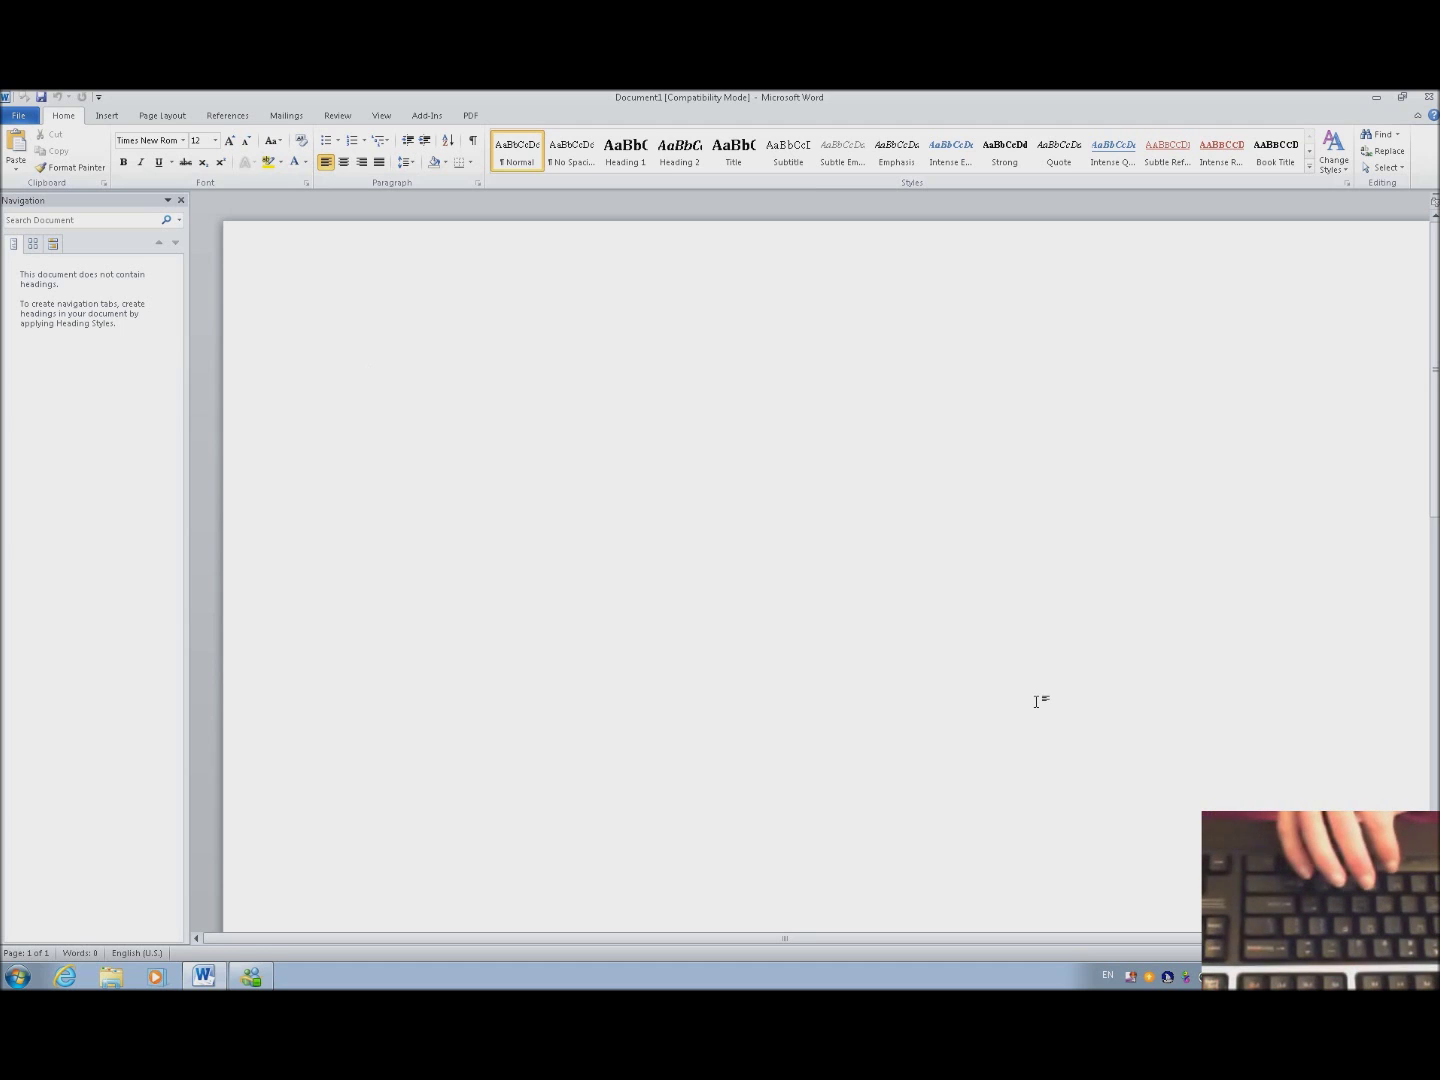
type("=rand(")
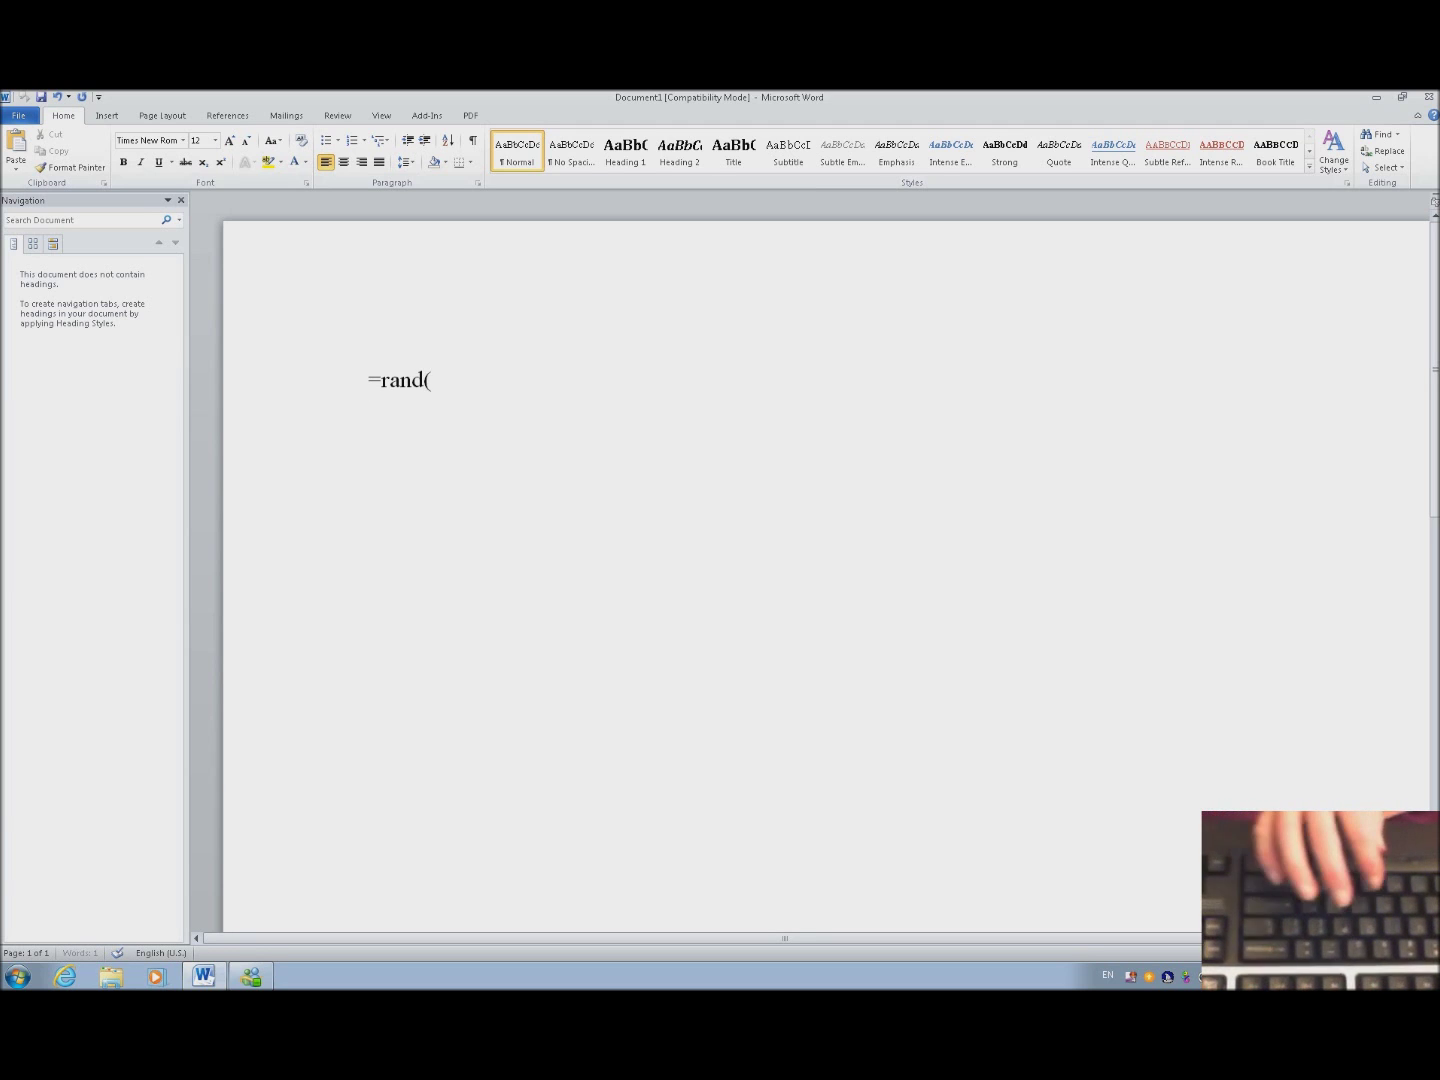
type(")")
Step: Expand =rand() into three sample paragraphs and indent each first line with Tab
key("Return")
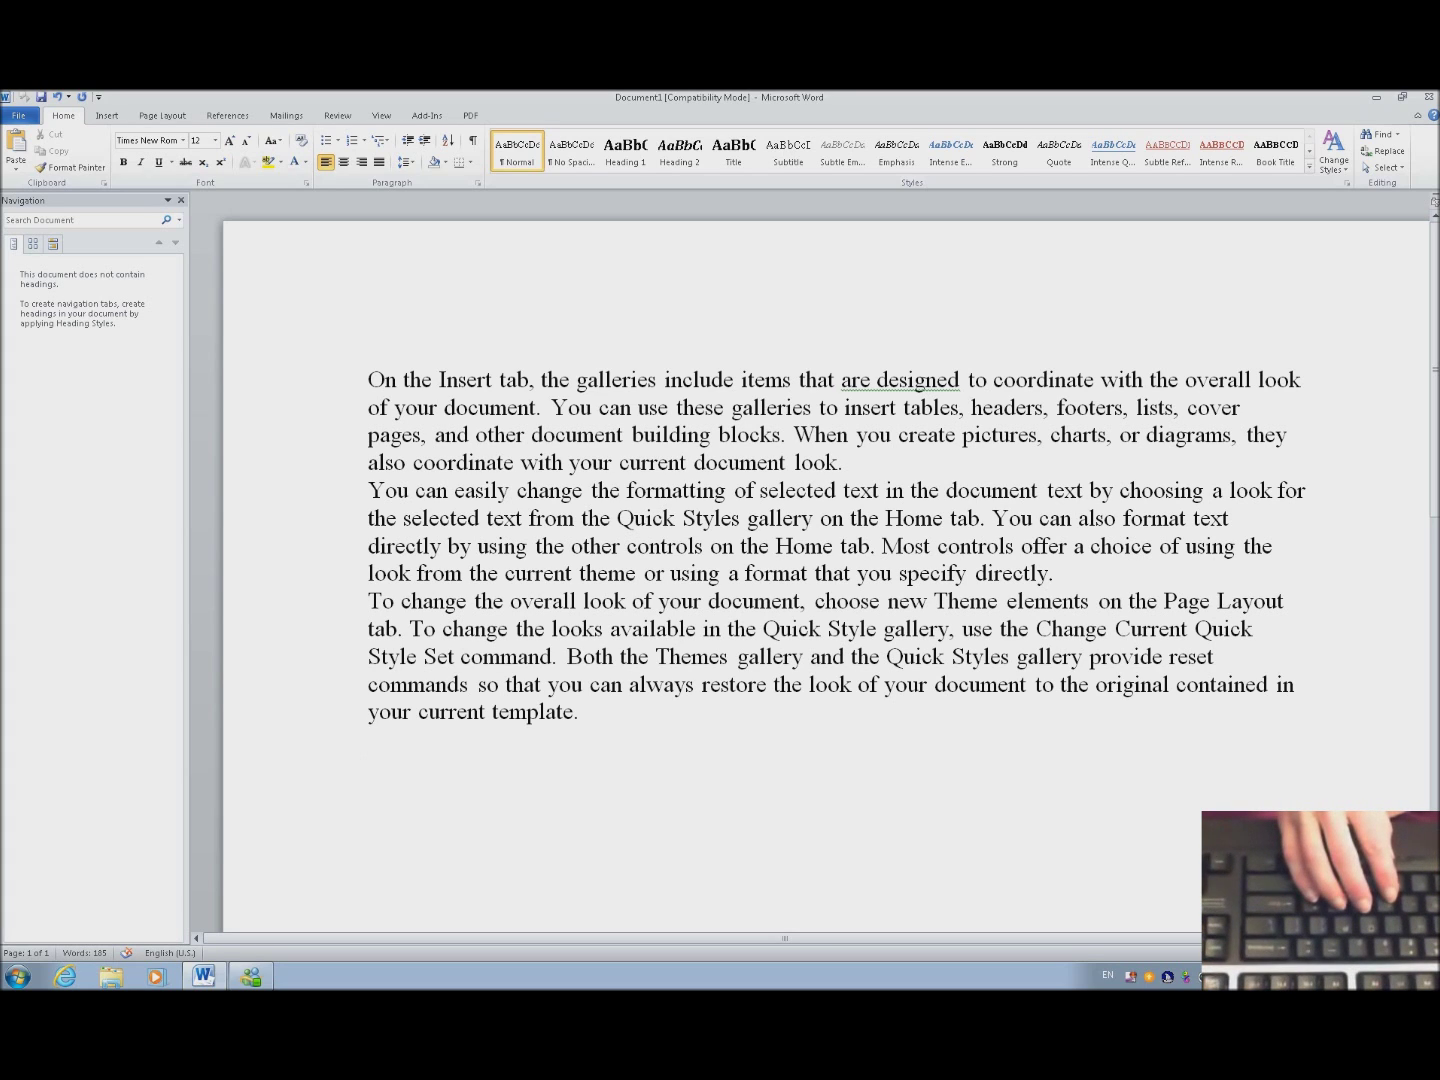
key("ctrl+Up")
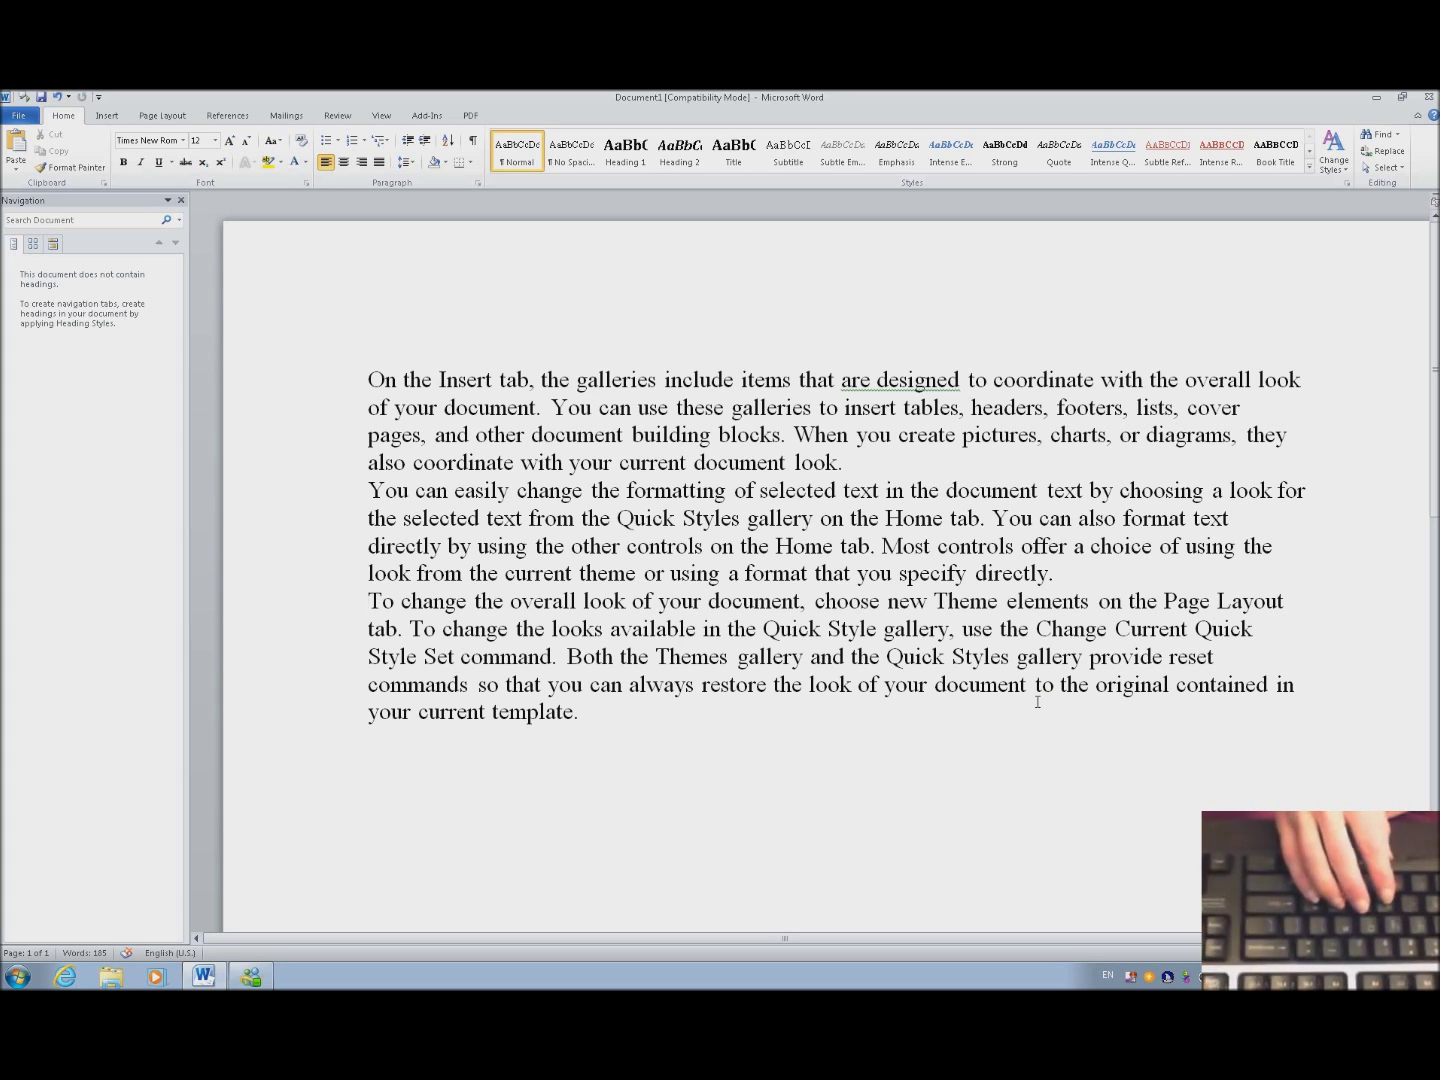
key("Tab")
key("ctrl+Up")
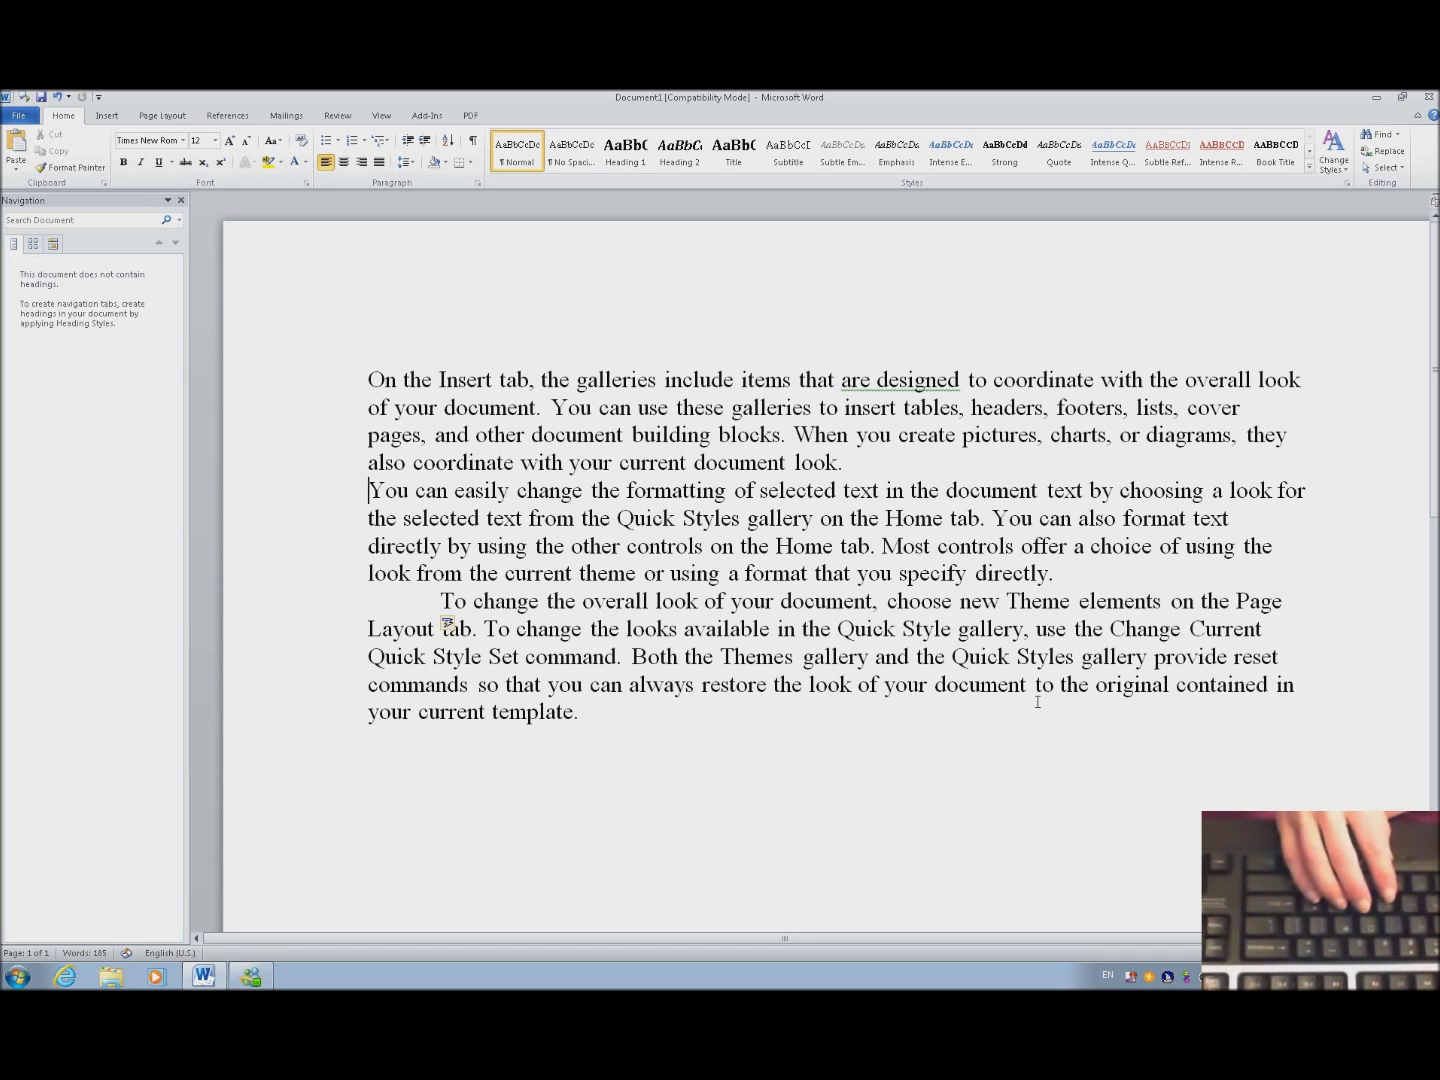
key("Tab")
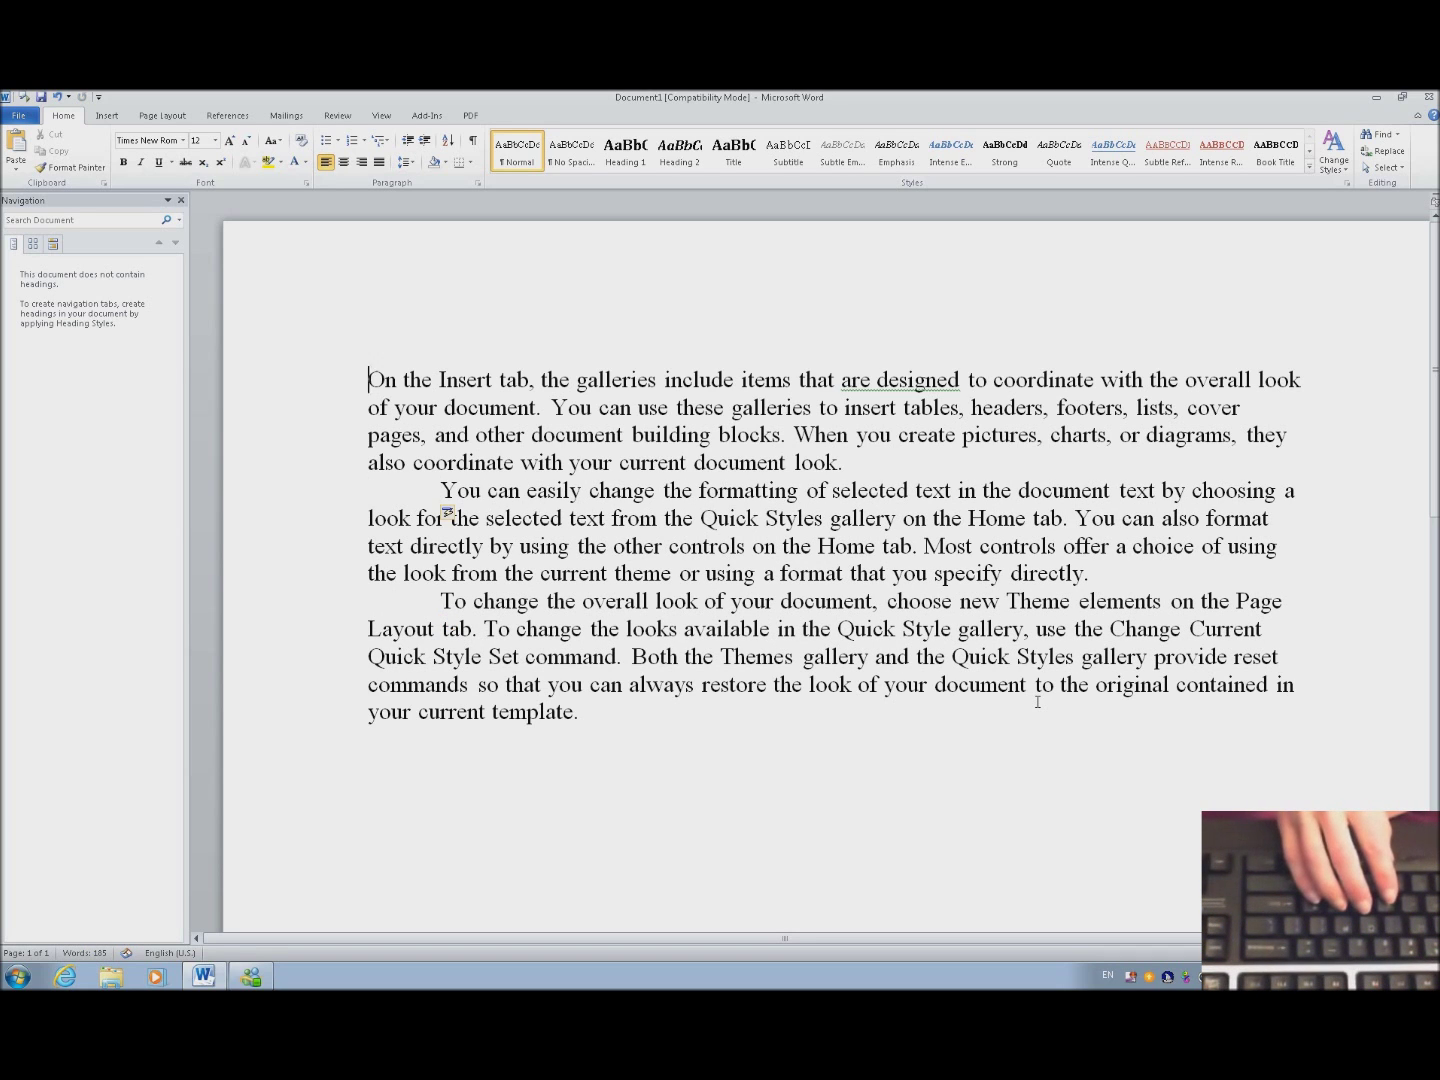
key("Tab")
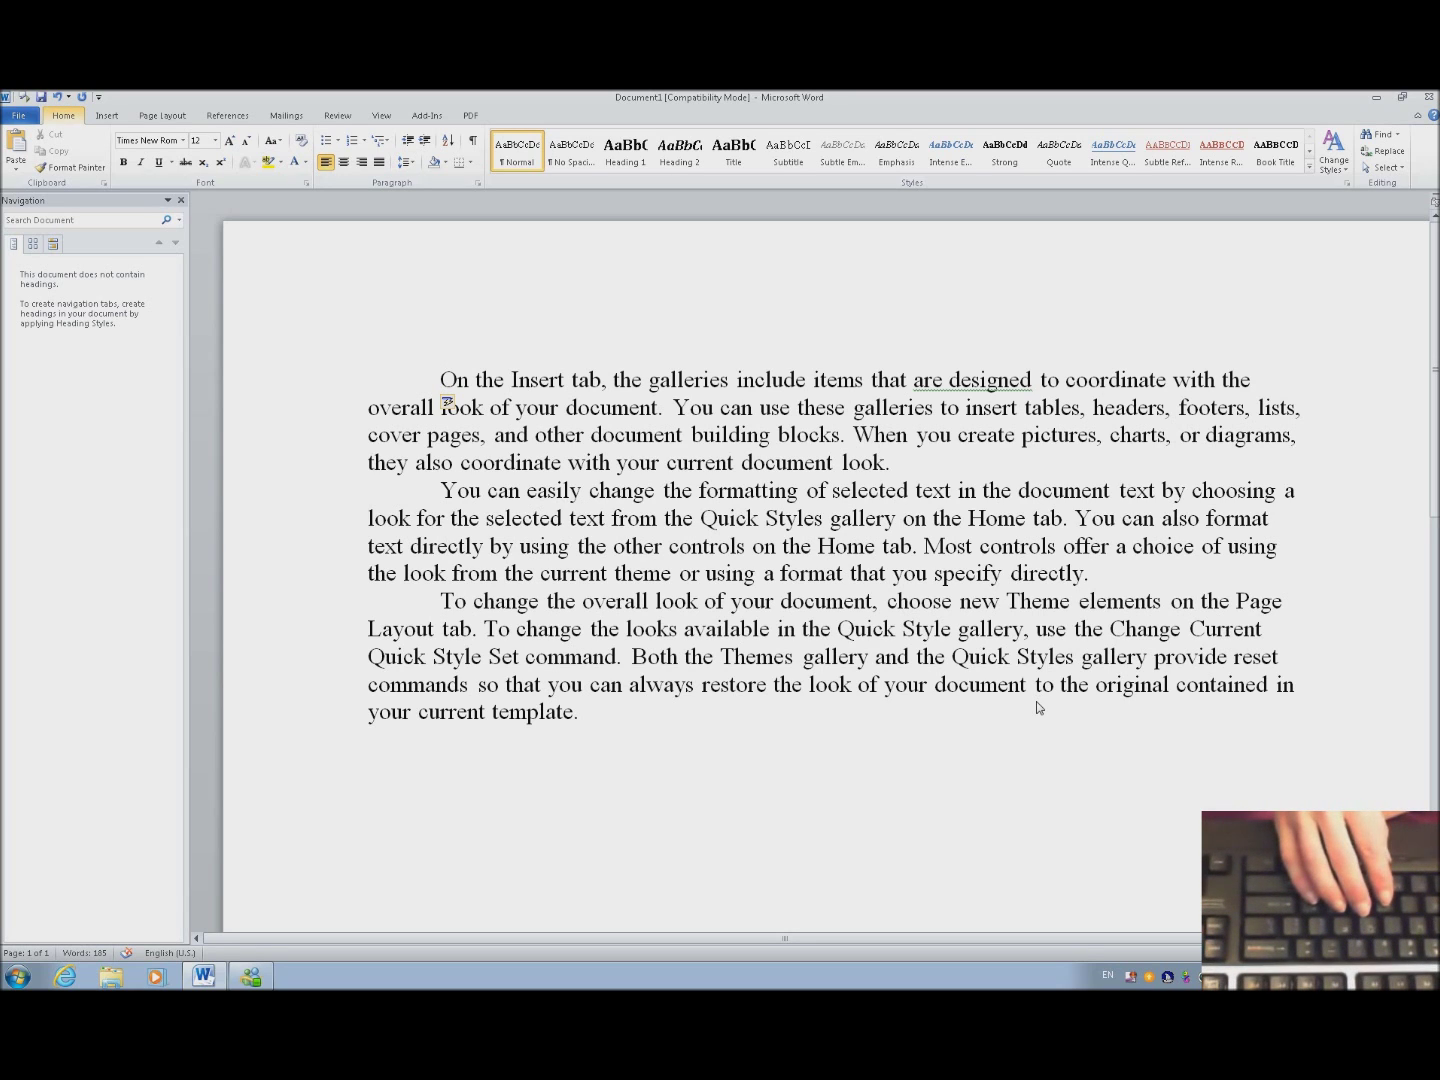
Step: Send the document to Duxbury via DBT > Duxbury Braille, saving it under its suggested name
key("alt+x")
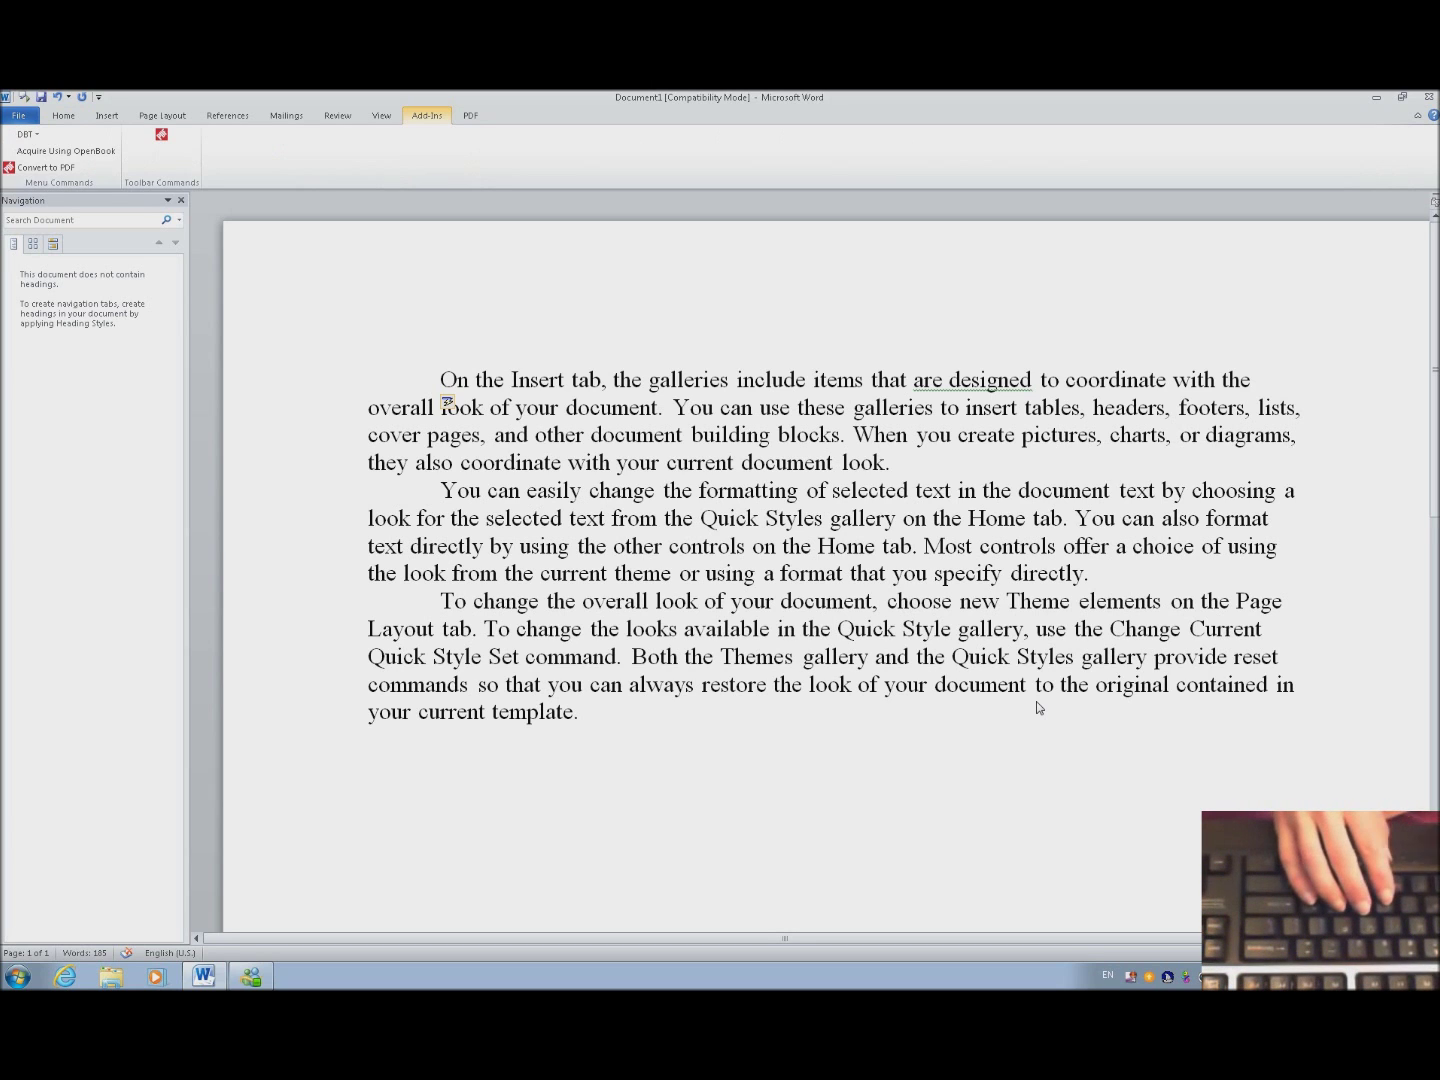
key("y1")
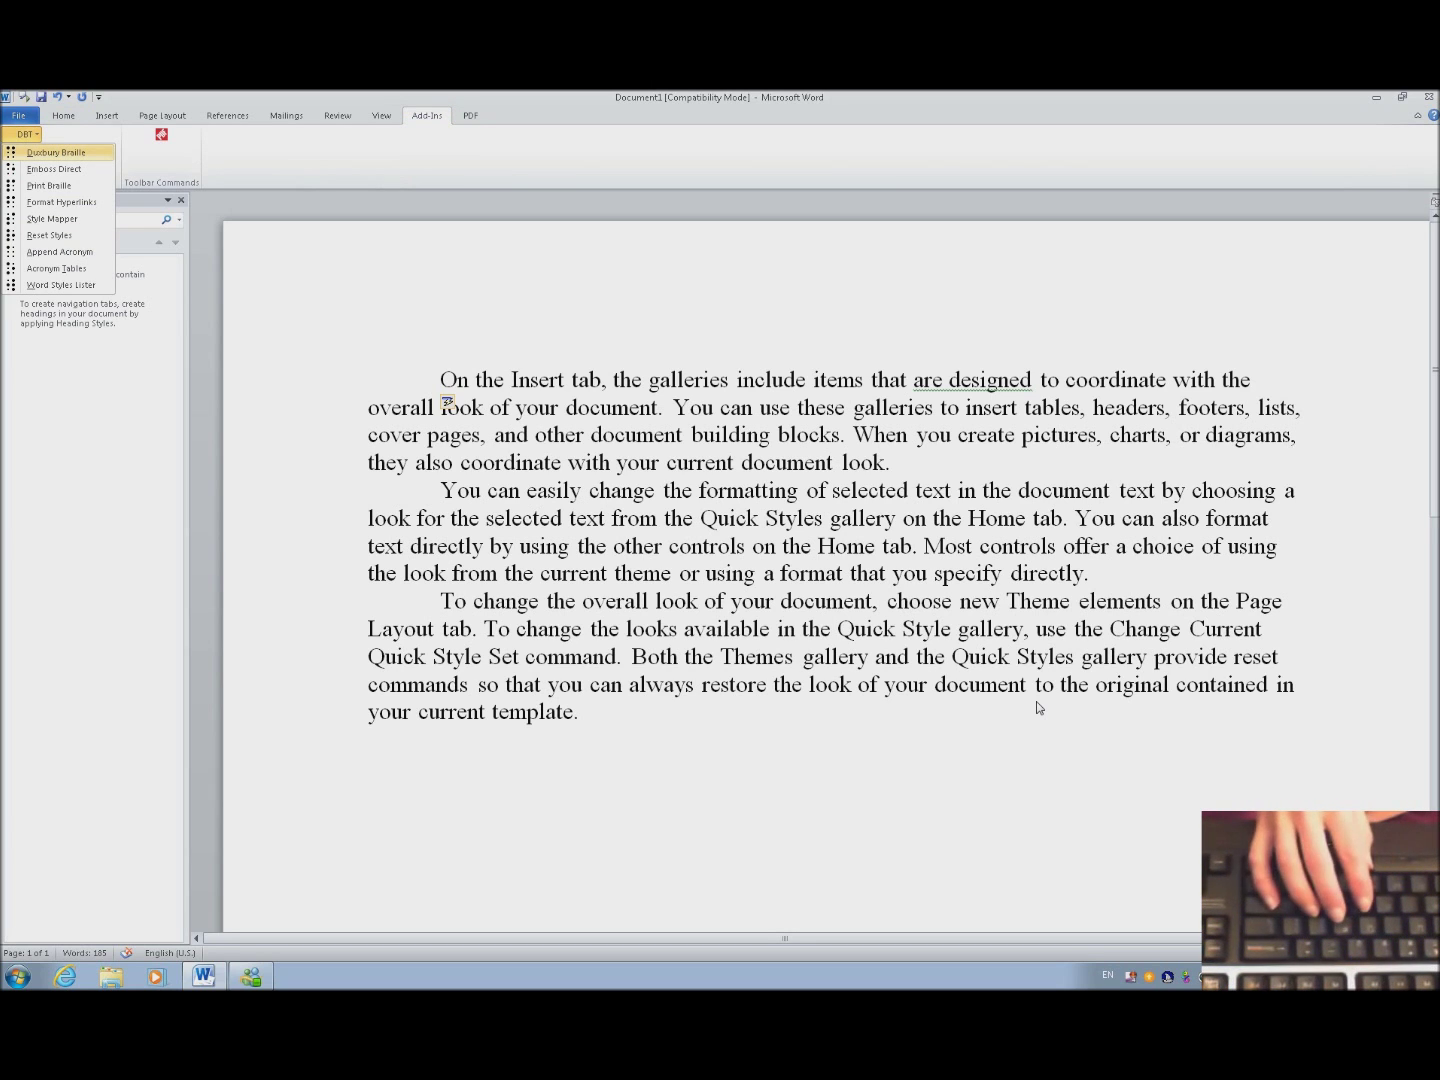
key("e")
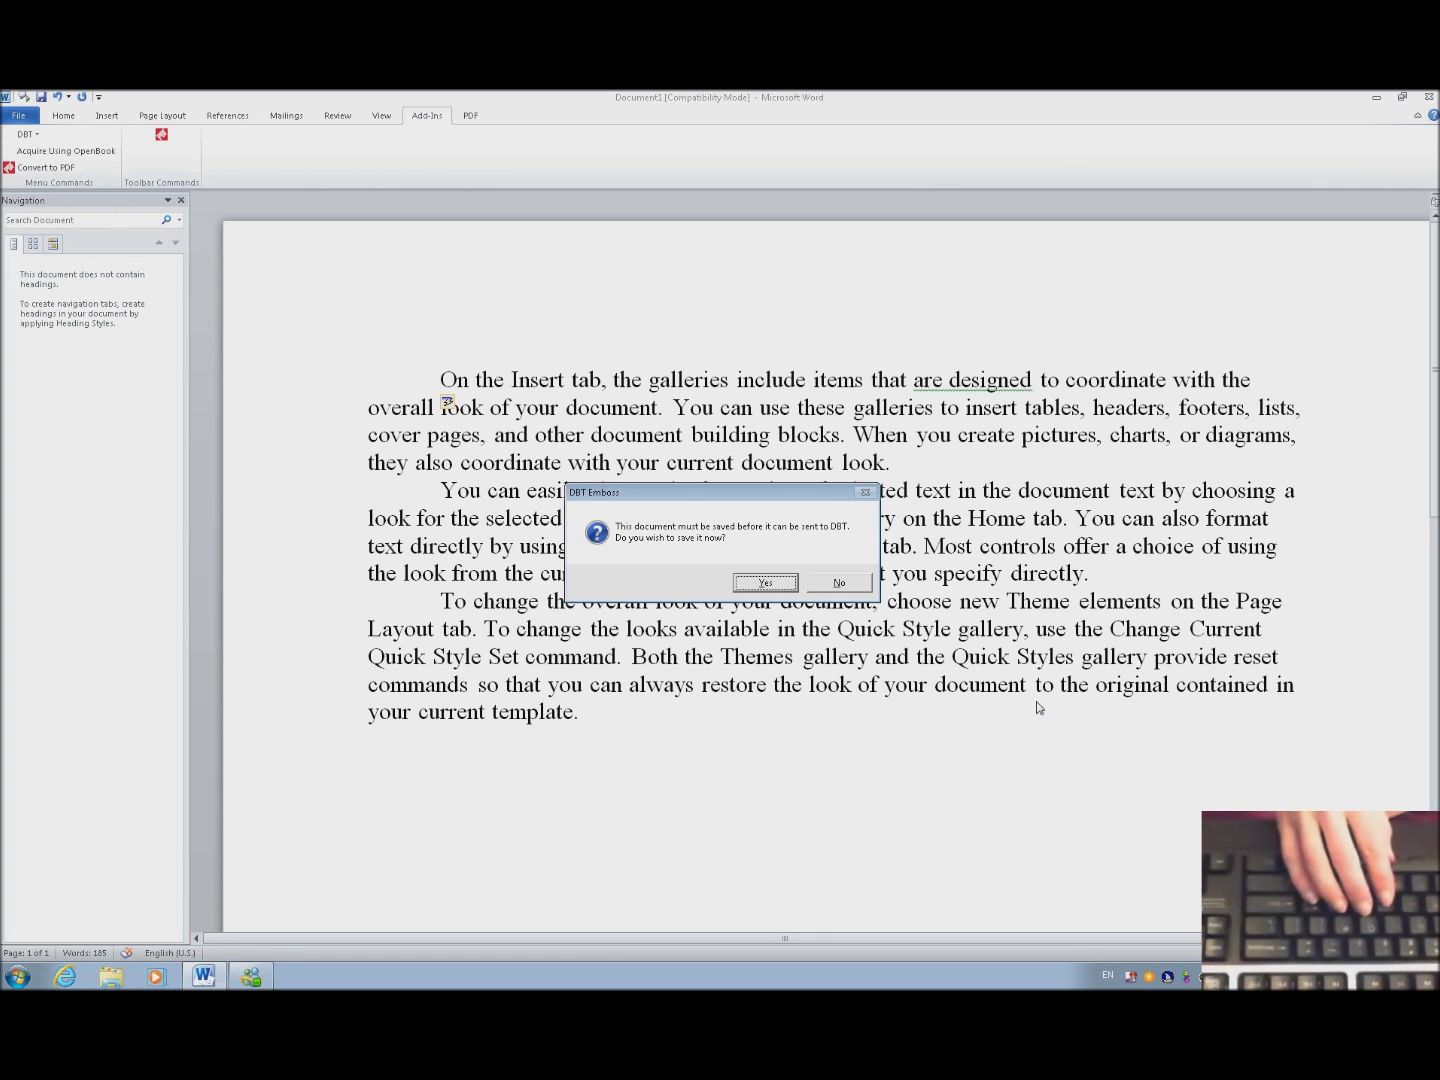
key("Return")
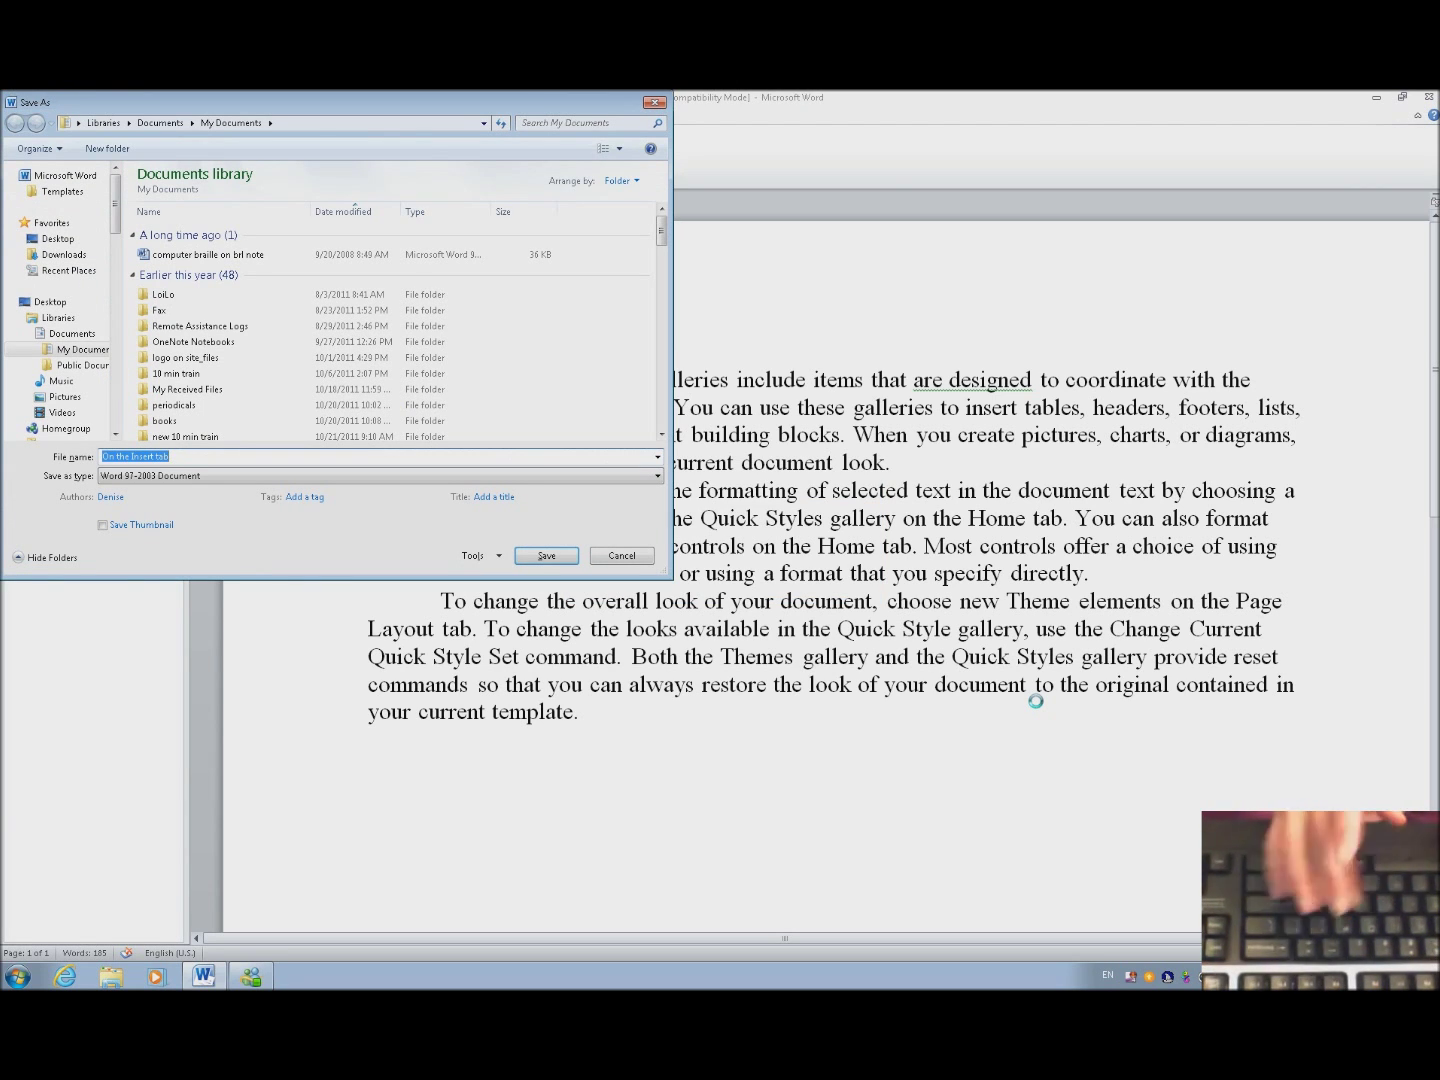
key("Return")
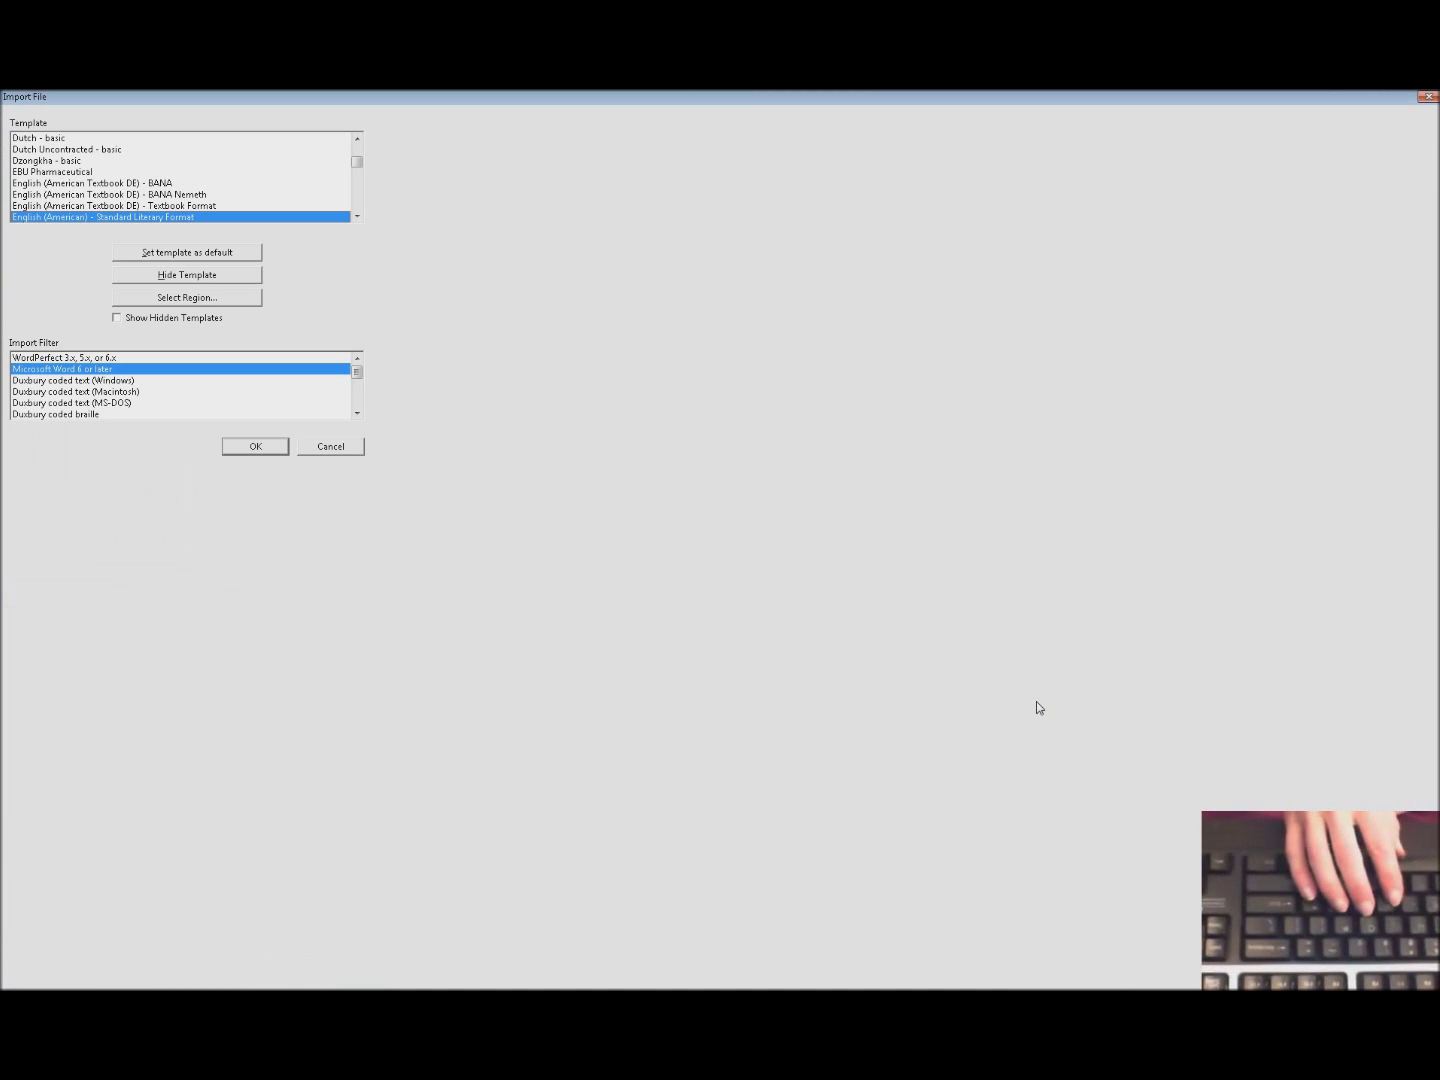
Step: Accept the English (American) Standard Literary template and Word filter to import the text
key("Return")
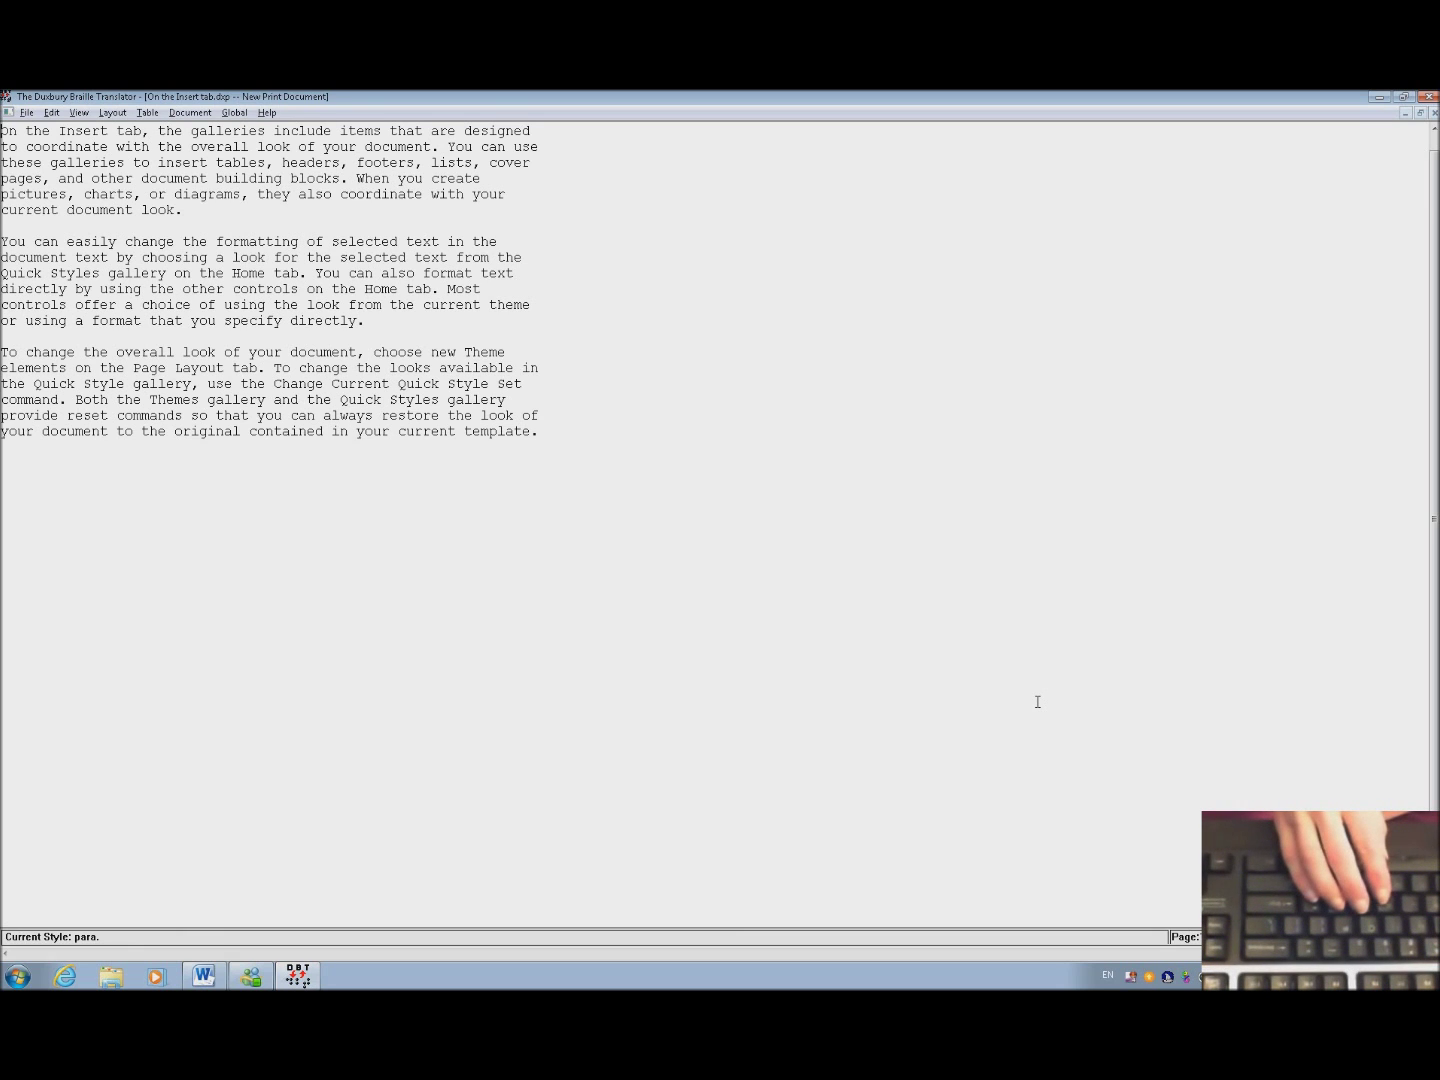
Step: Translate the print document to braille with Ctrl+T, adjust line spacing, and return to Word
key("ctrl+t")
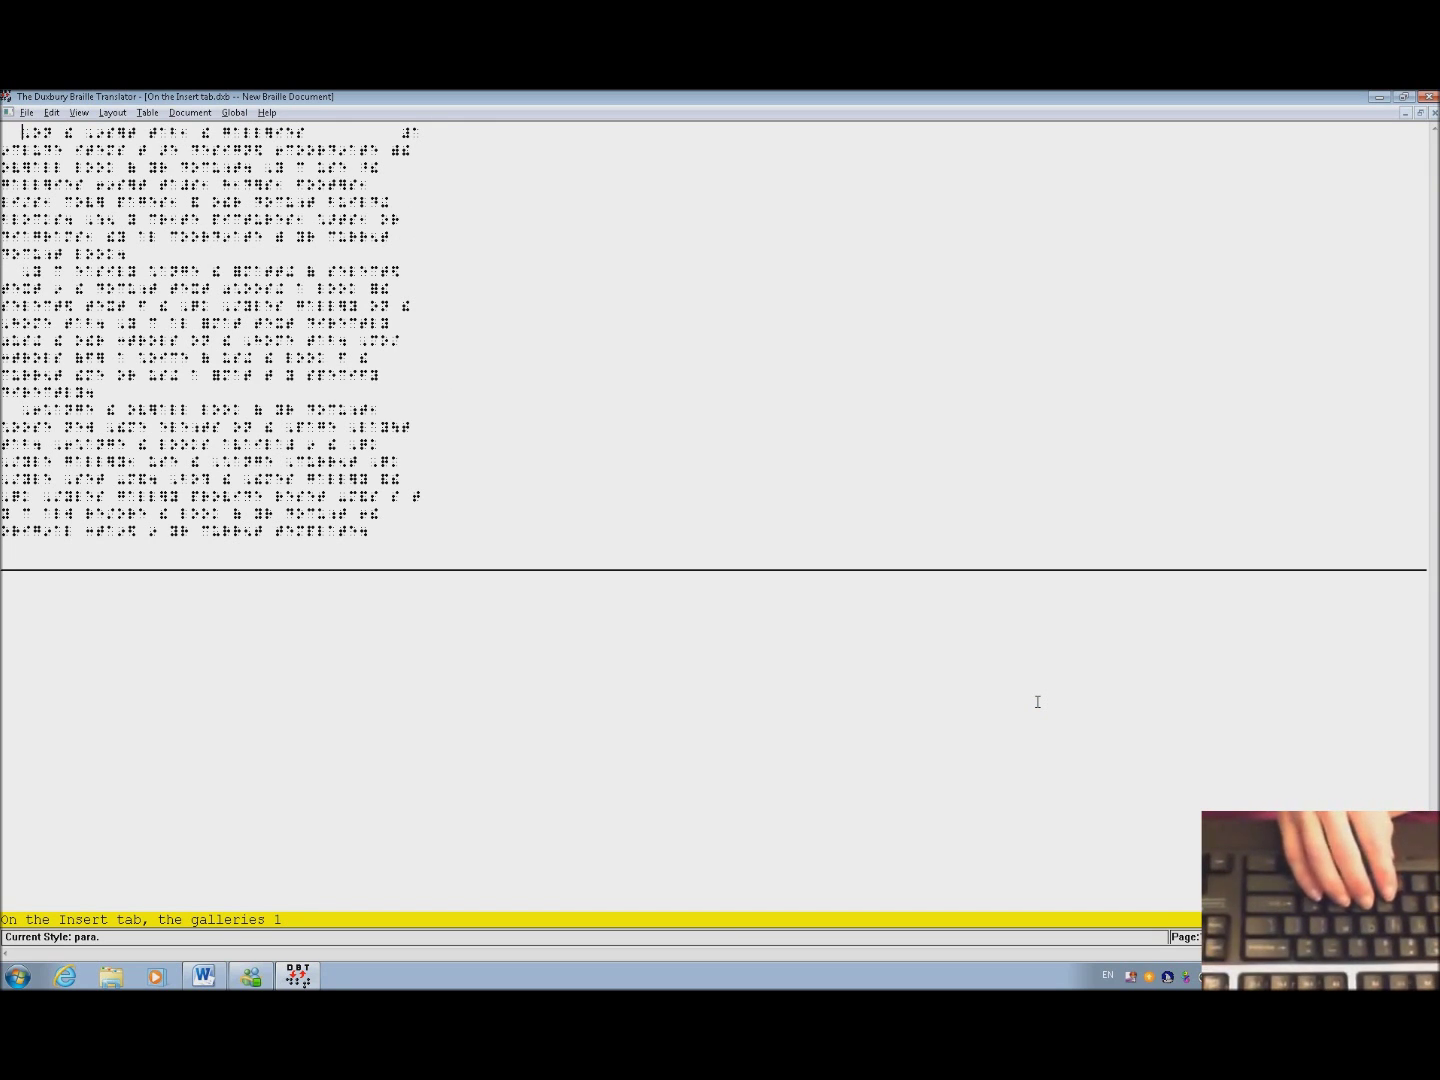
key("ctrl+t")
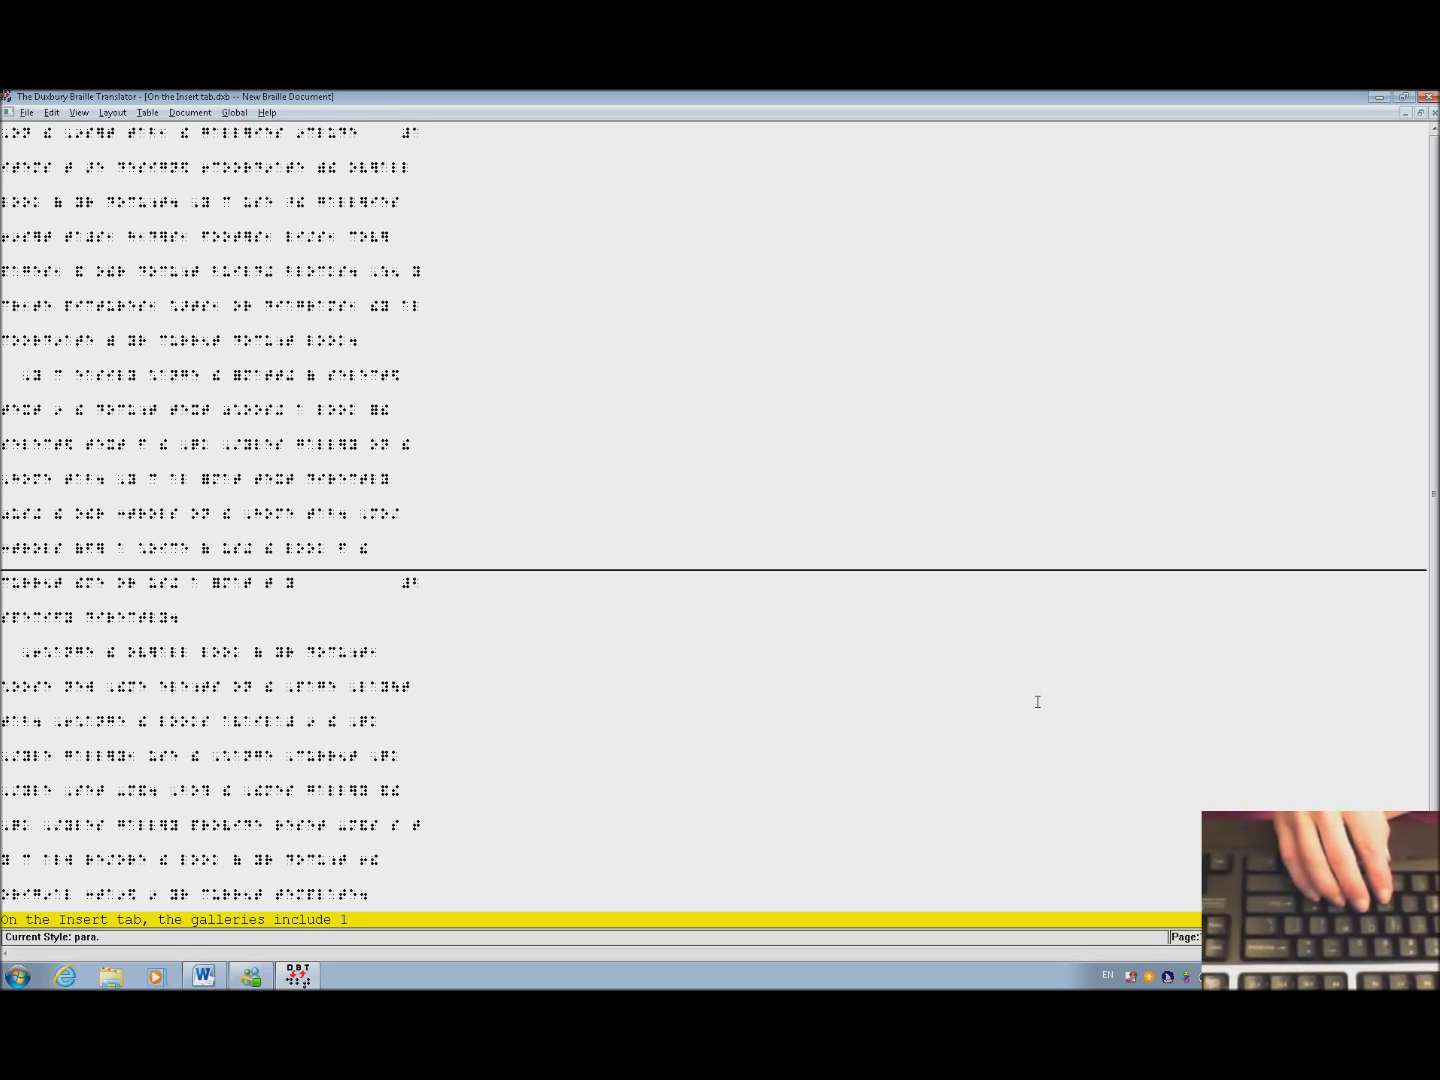
key("alt+Tab")
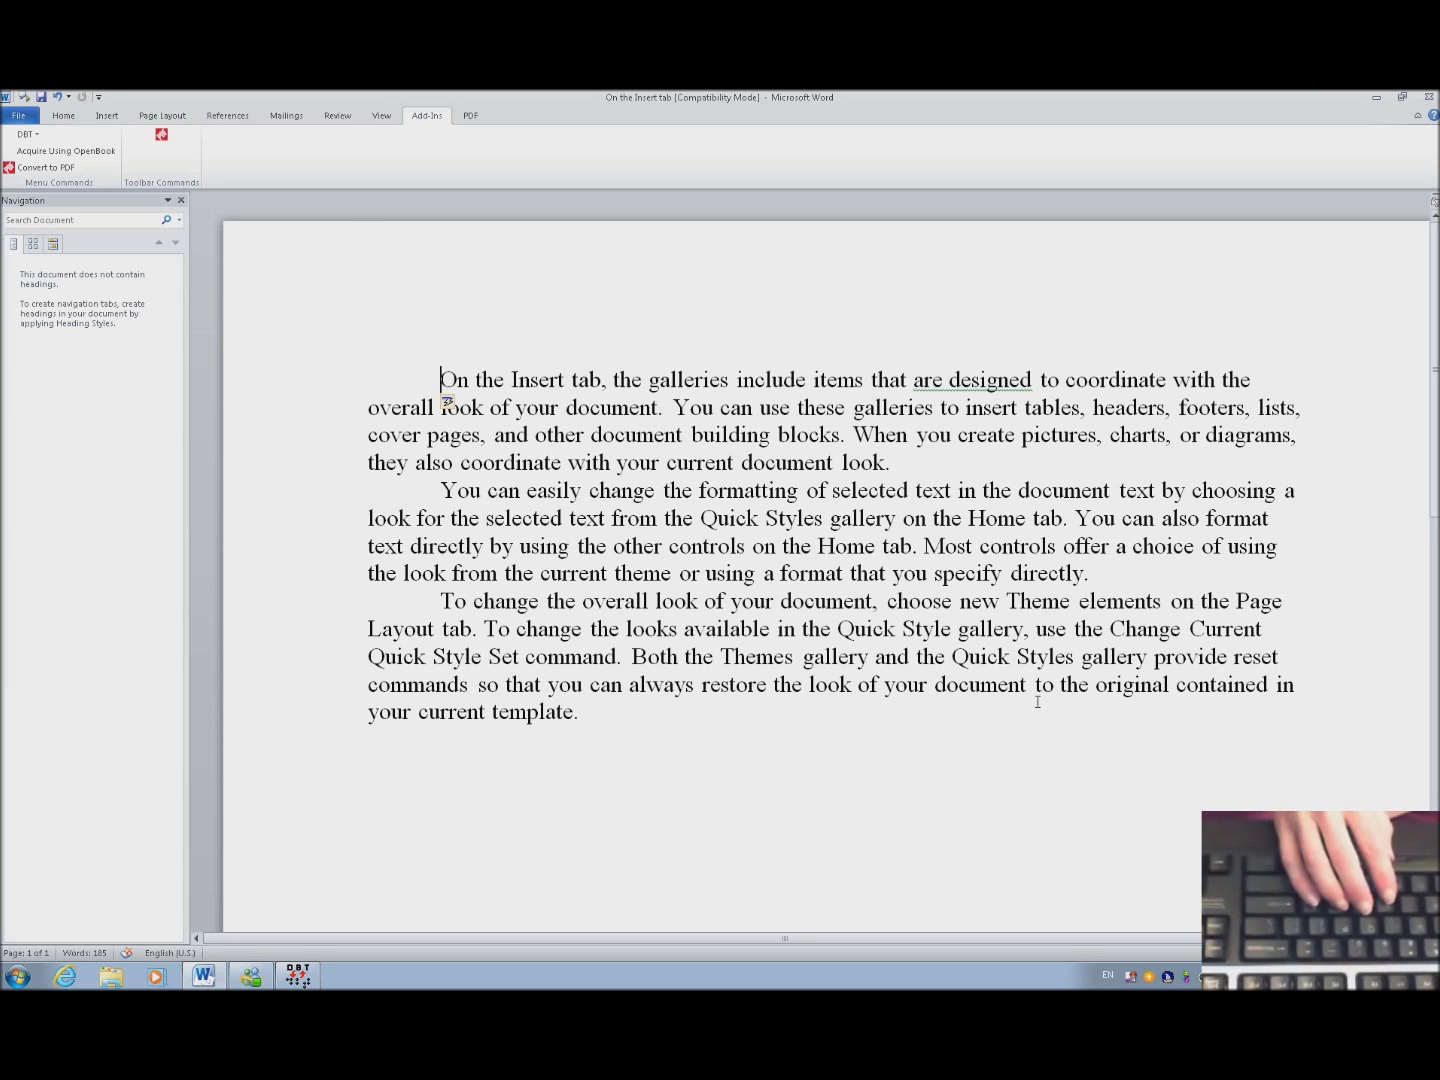
Step: Open 'Jaws and typing out Spanish characters in Word' from the recent documents list
key("alt+f")
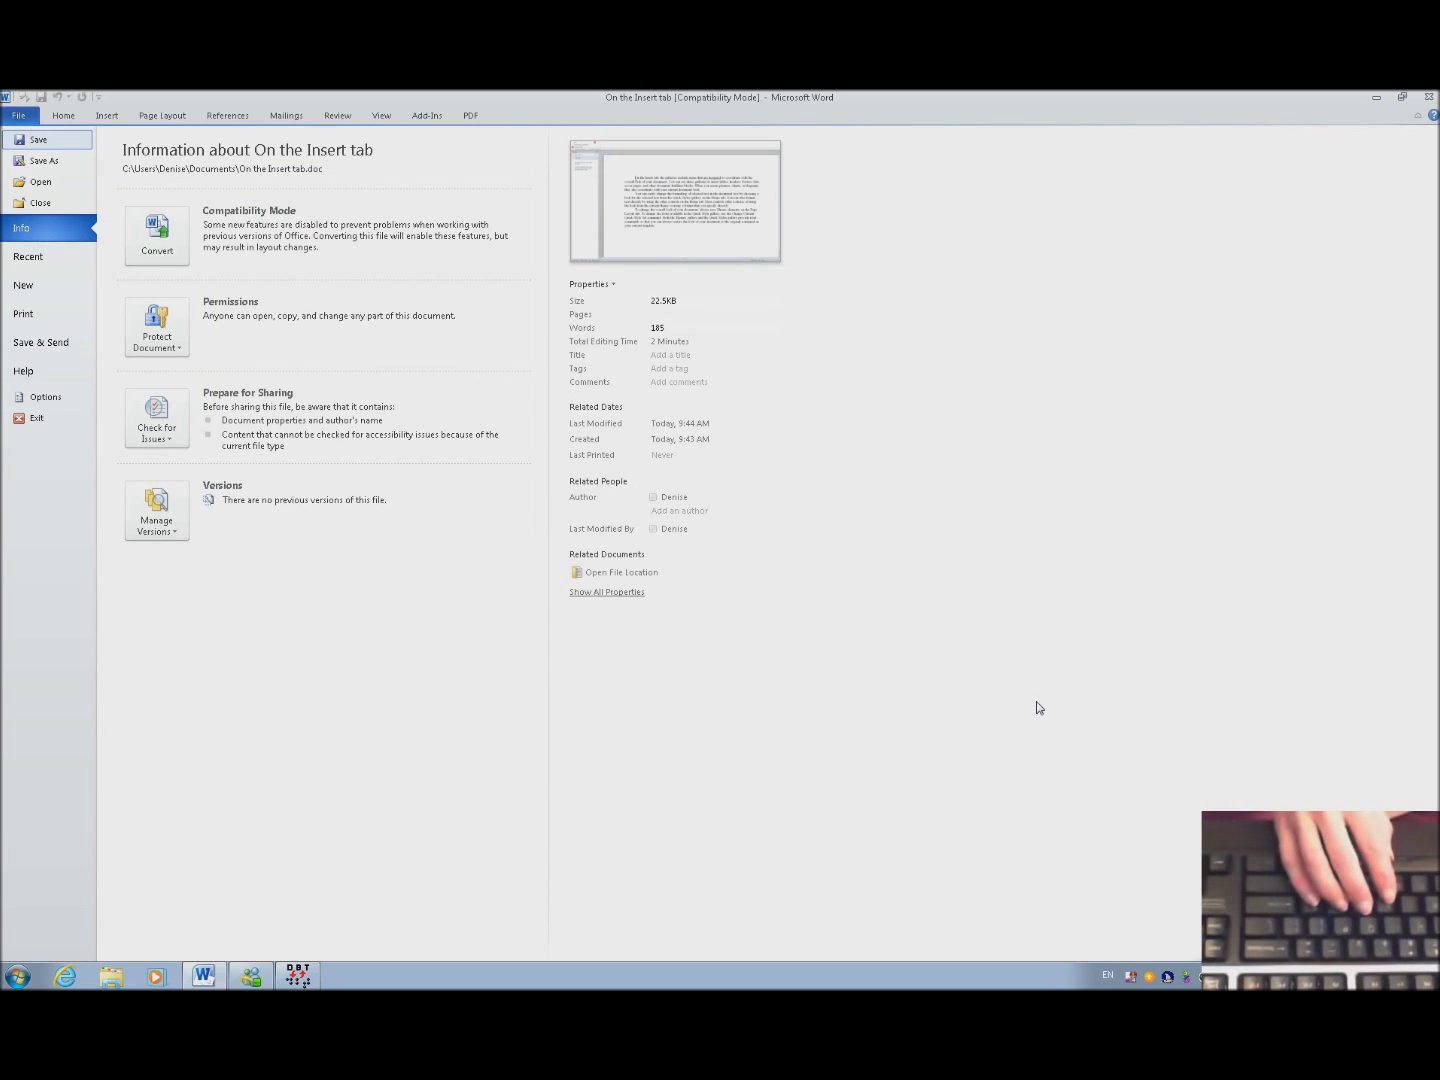
key("Down")
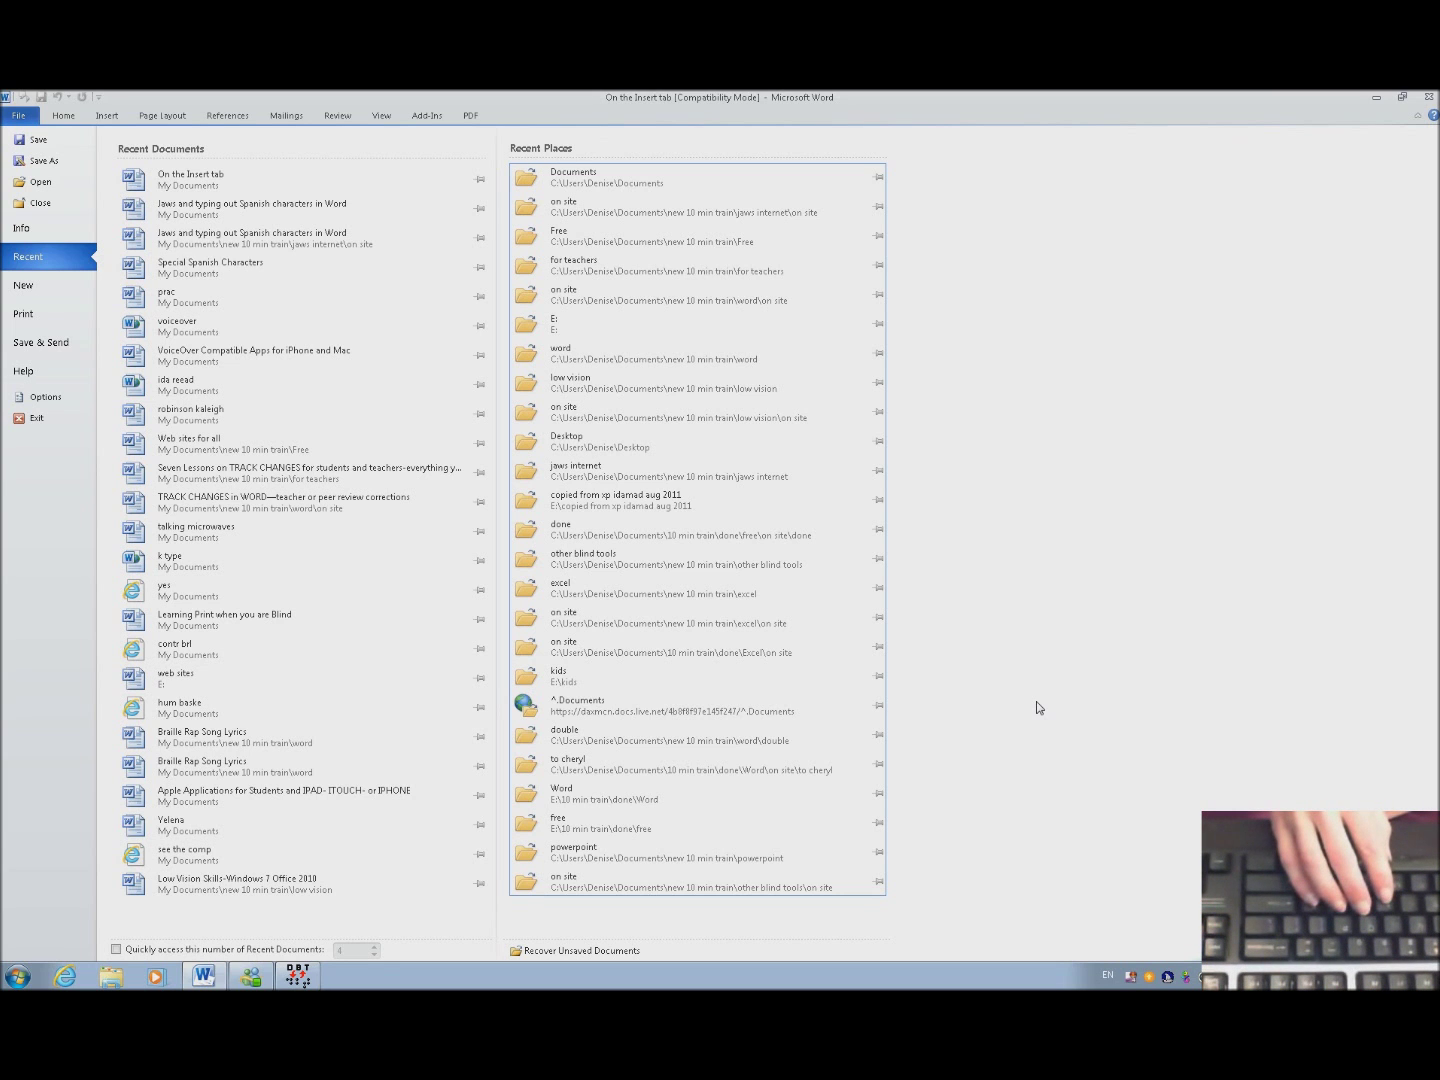
key("Return")
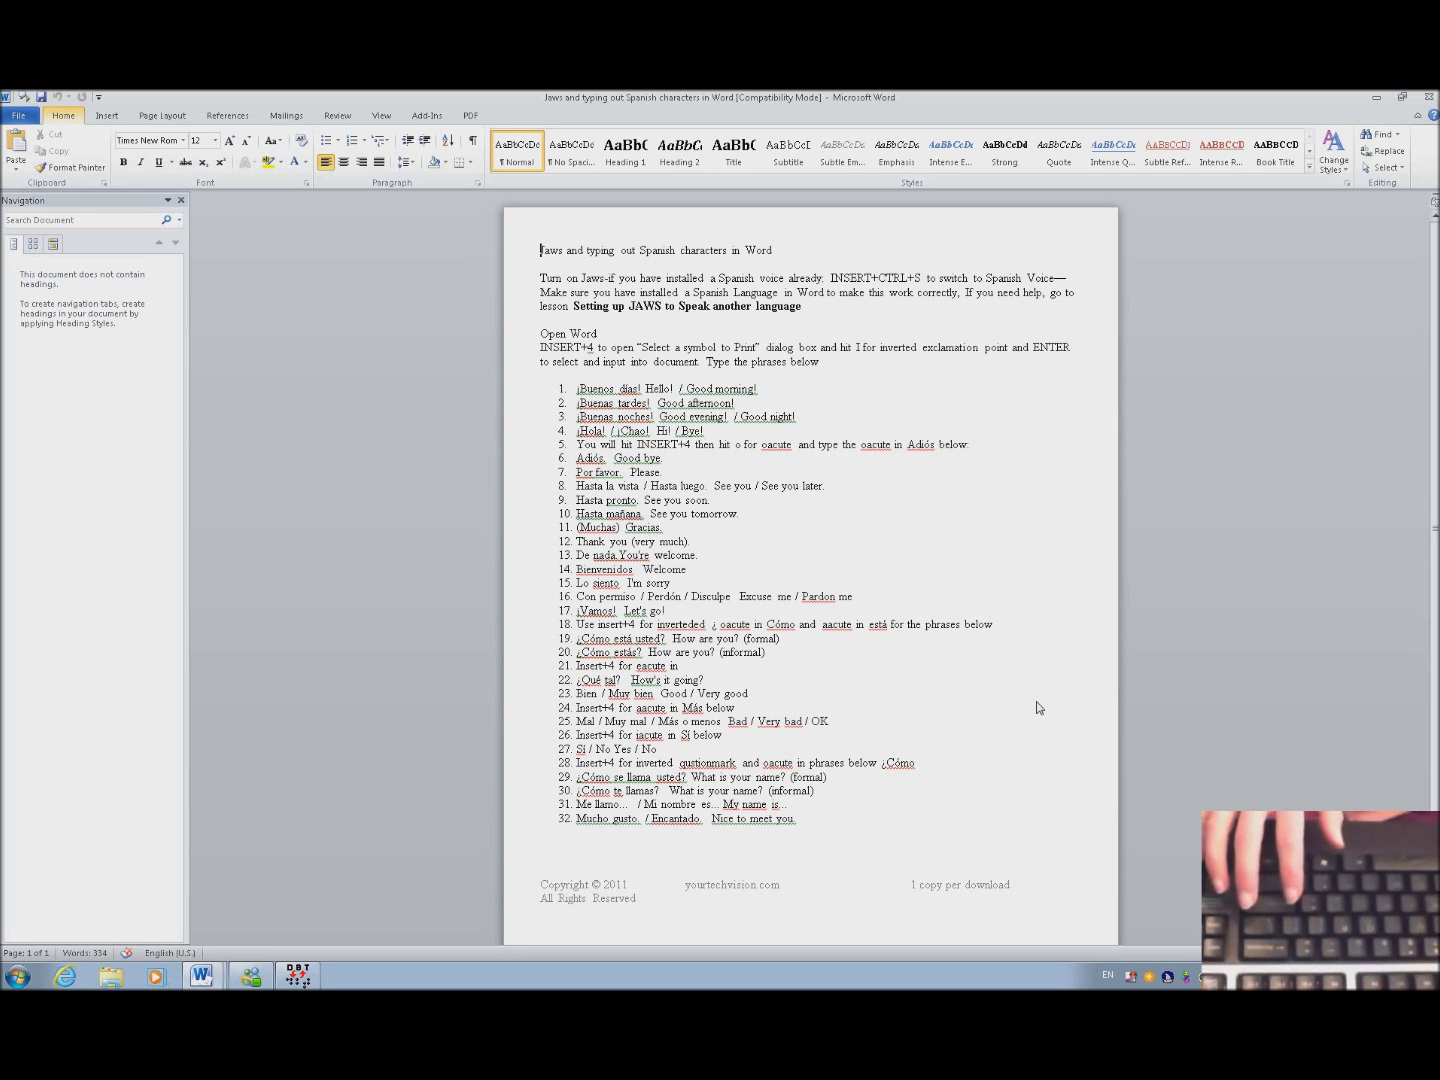
Step: Send the Spanish lesson through DBT > Duxbury Braille and confirm the Import File dialog
key("alt+x")
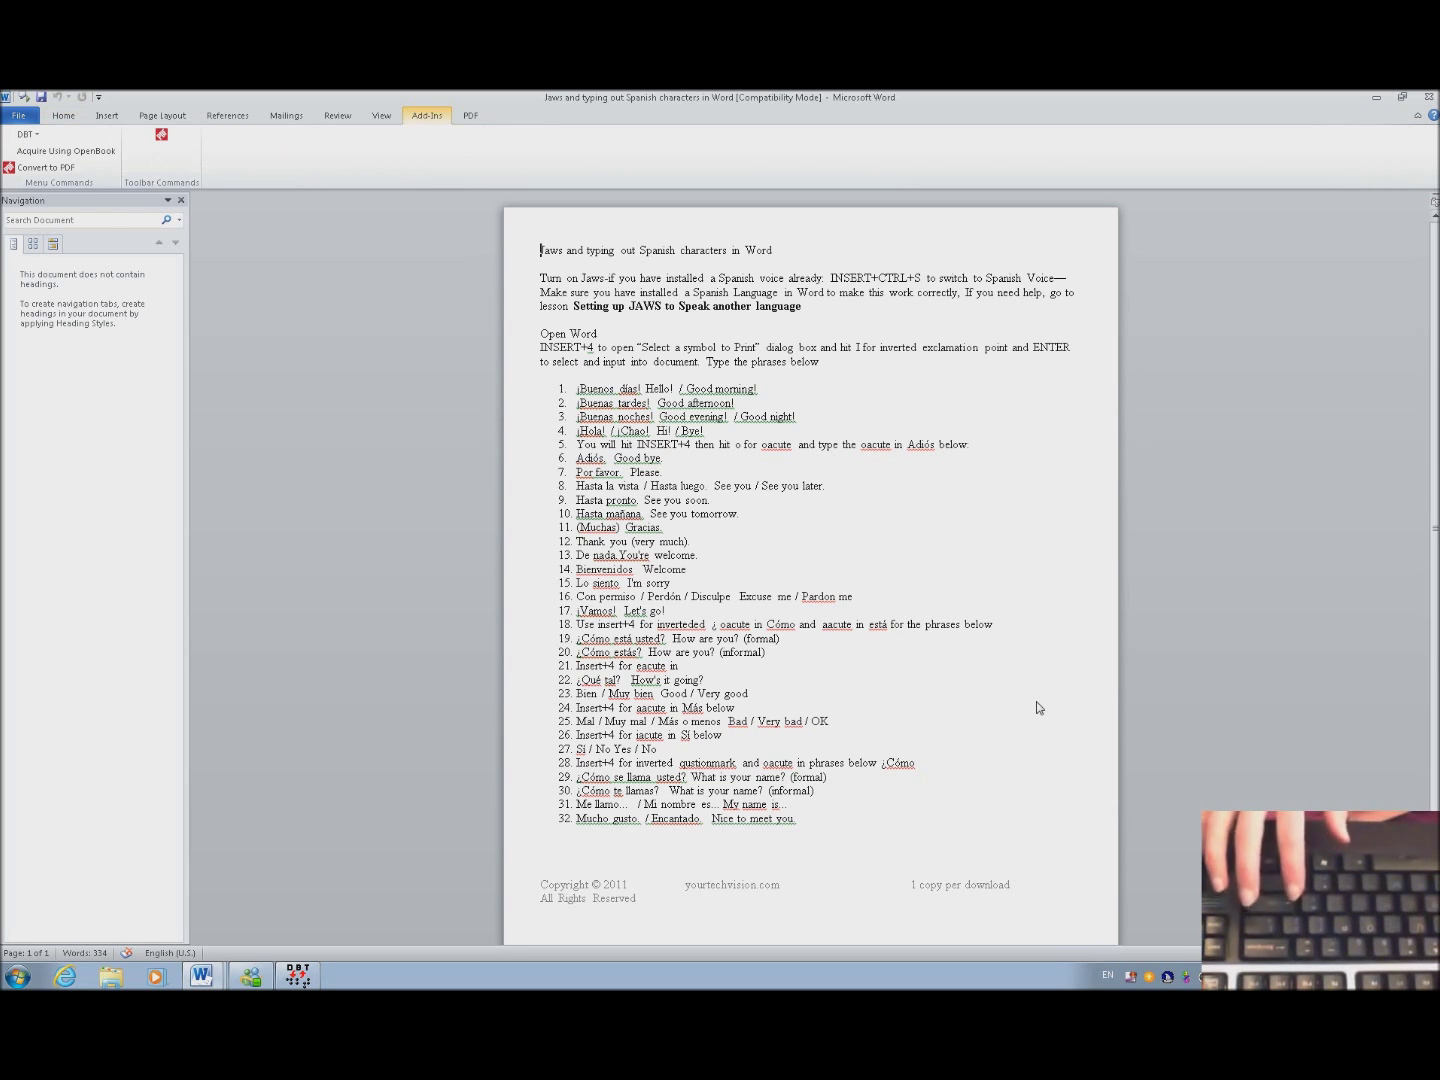
key("Down")
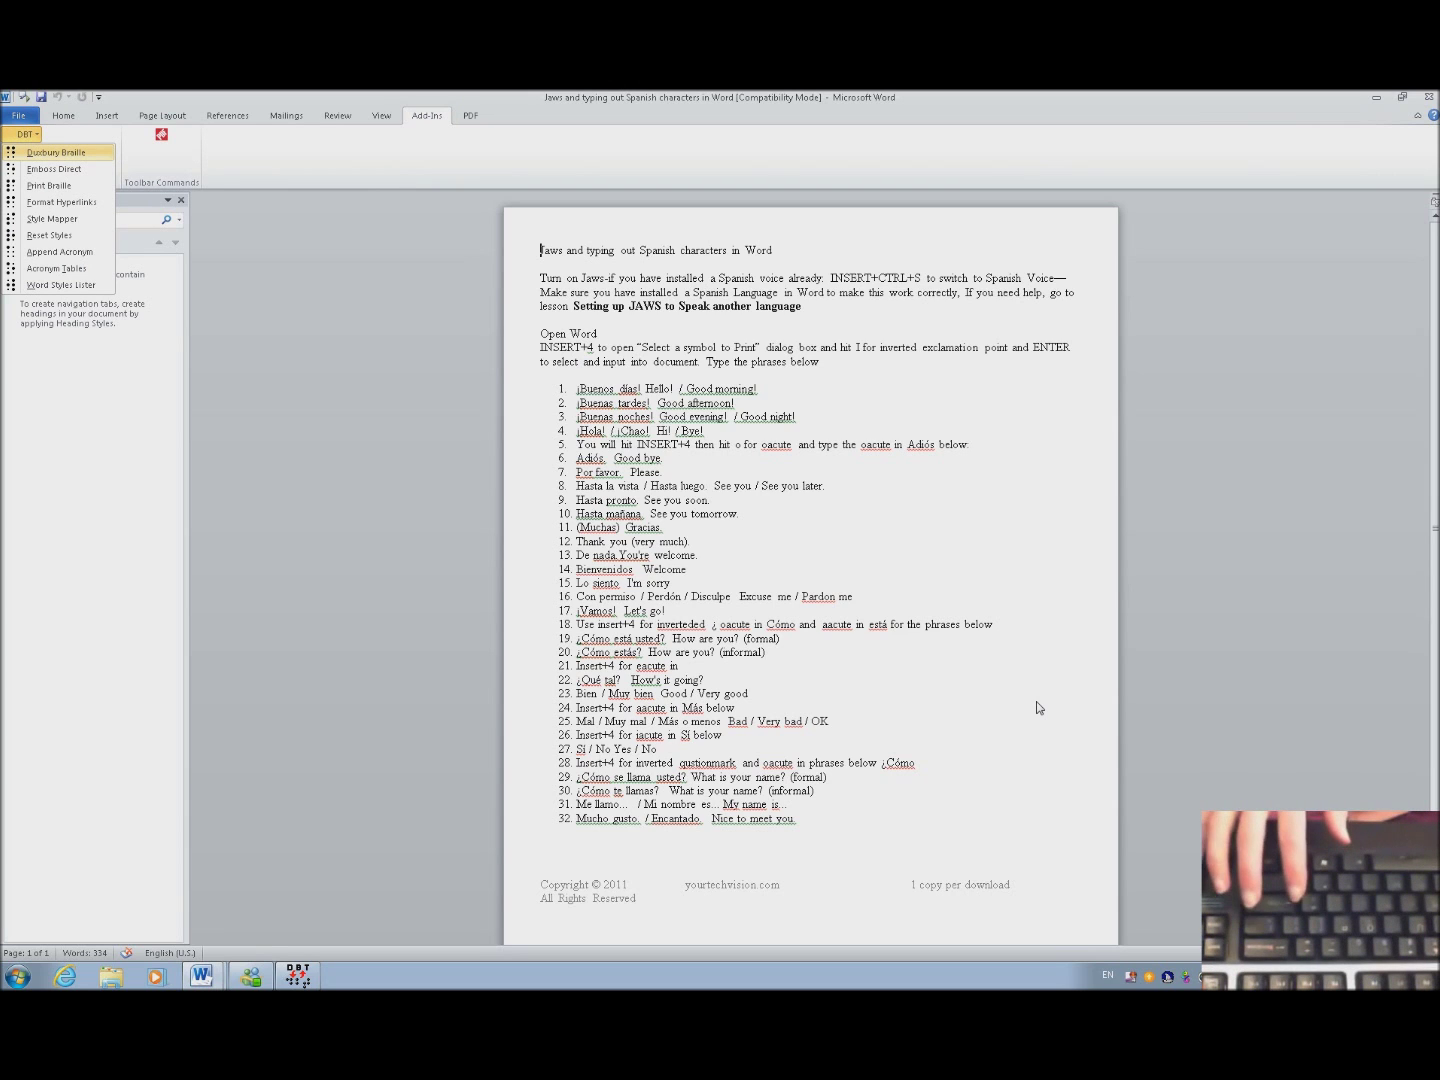
key("Return")
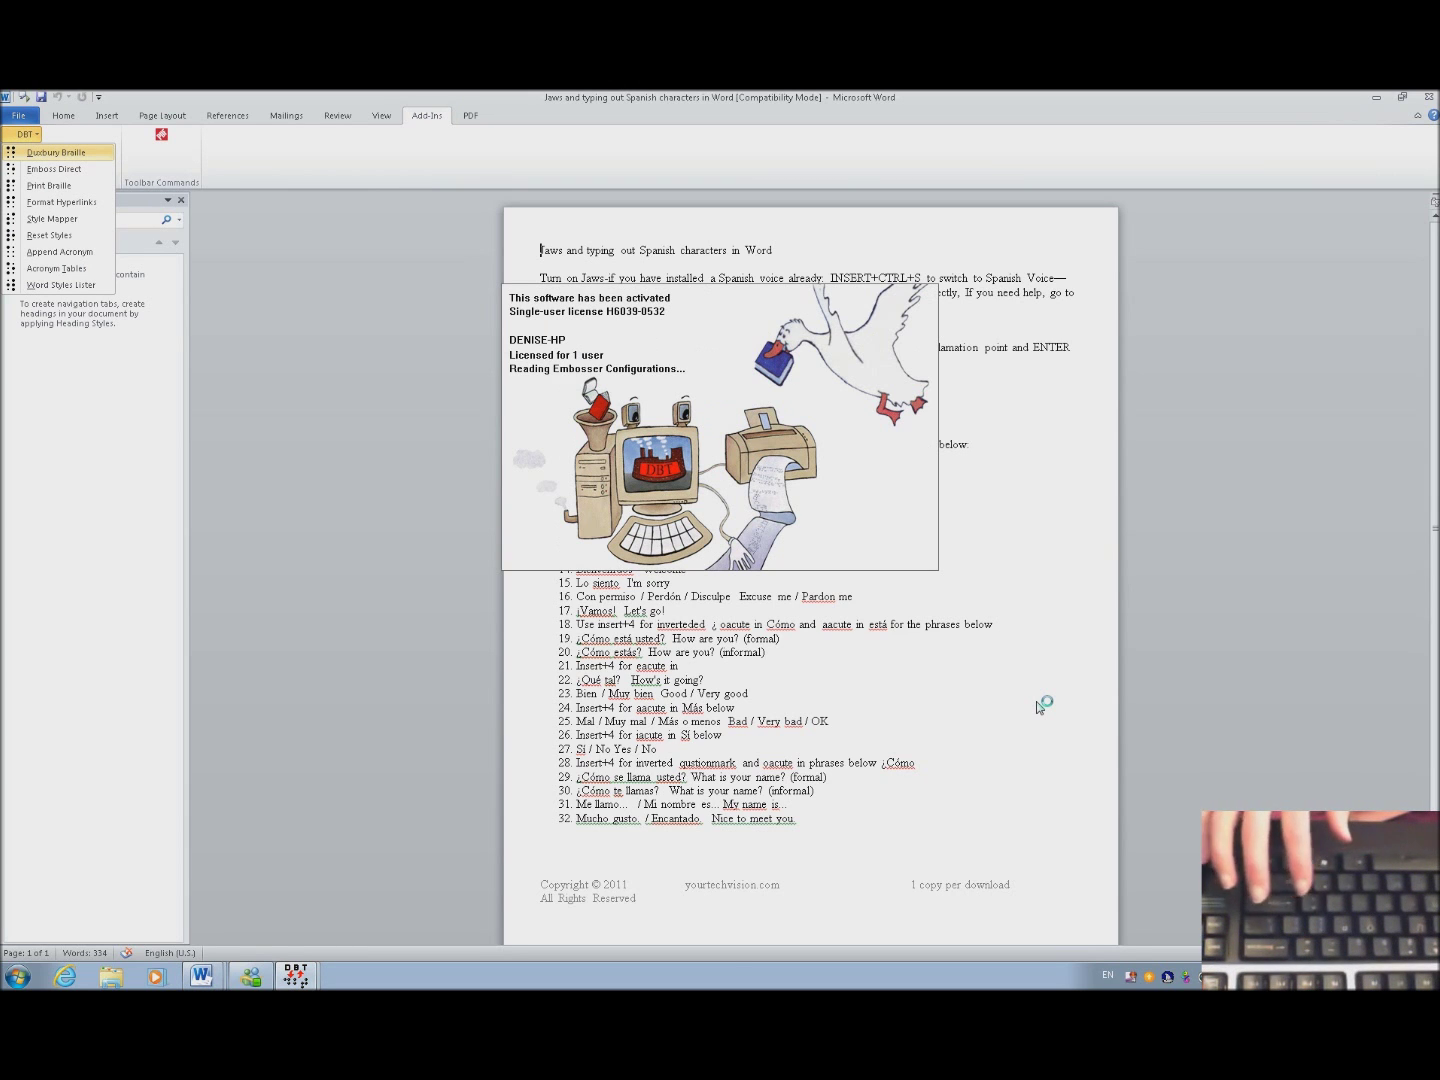
key("Return")
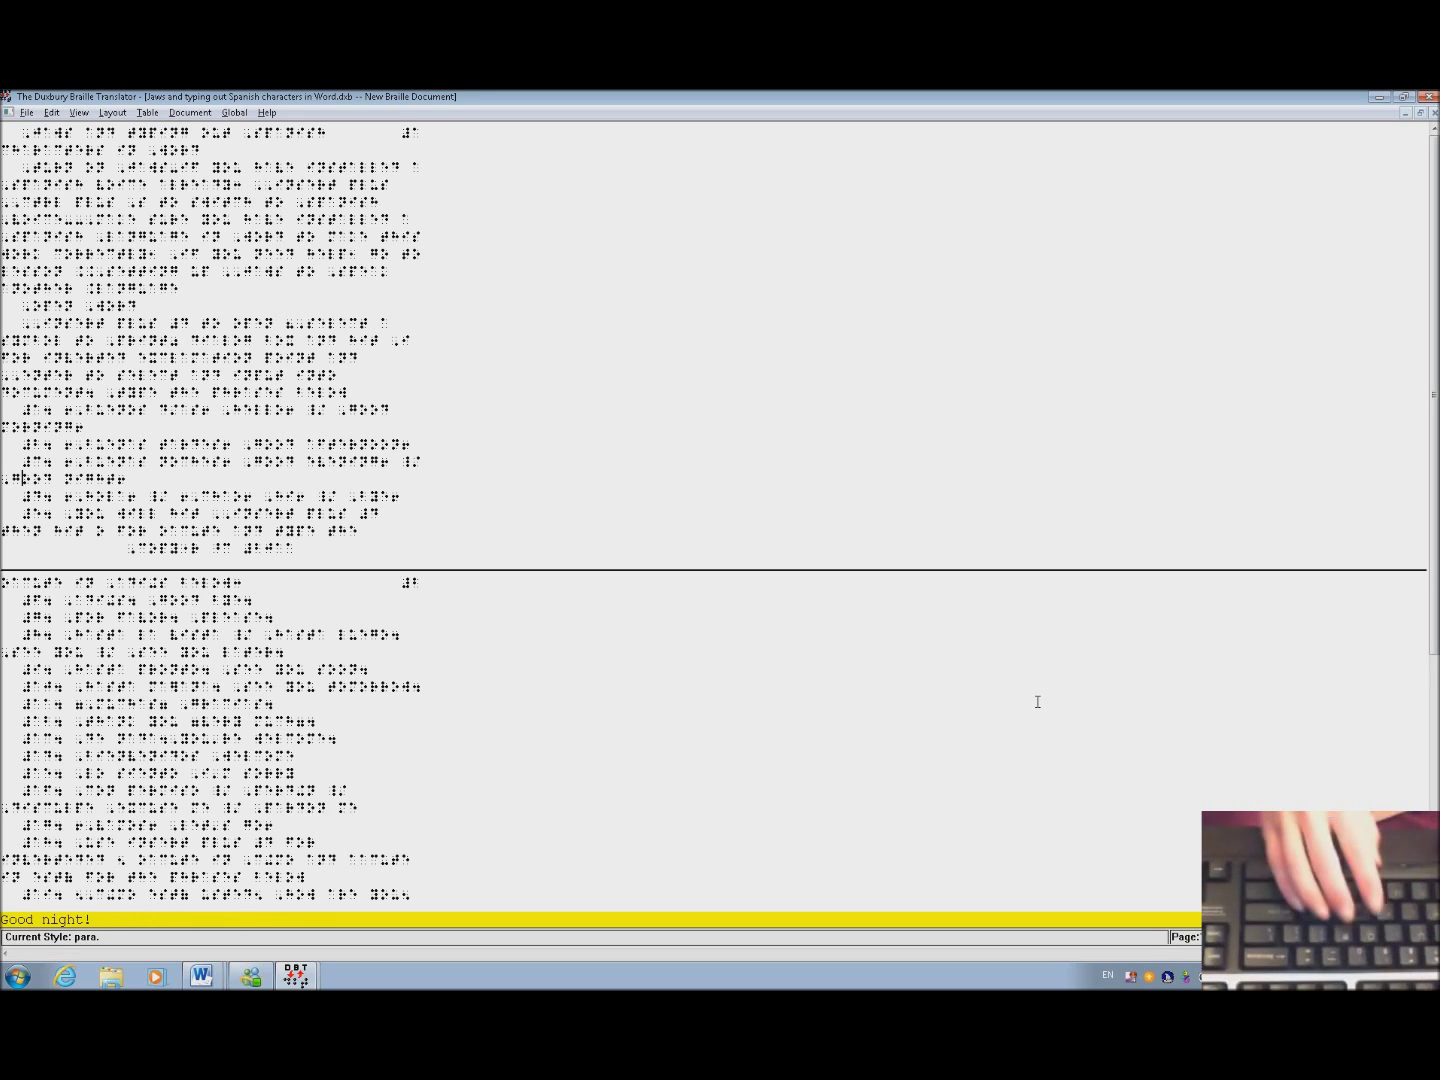
Step: Read down through the translated Spanish lesson's braille lines one by one
key("Down")
key("Down")
key("Down")
key("Down")
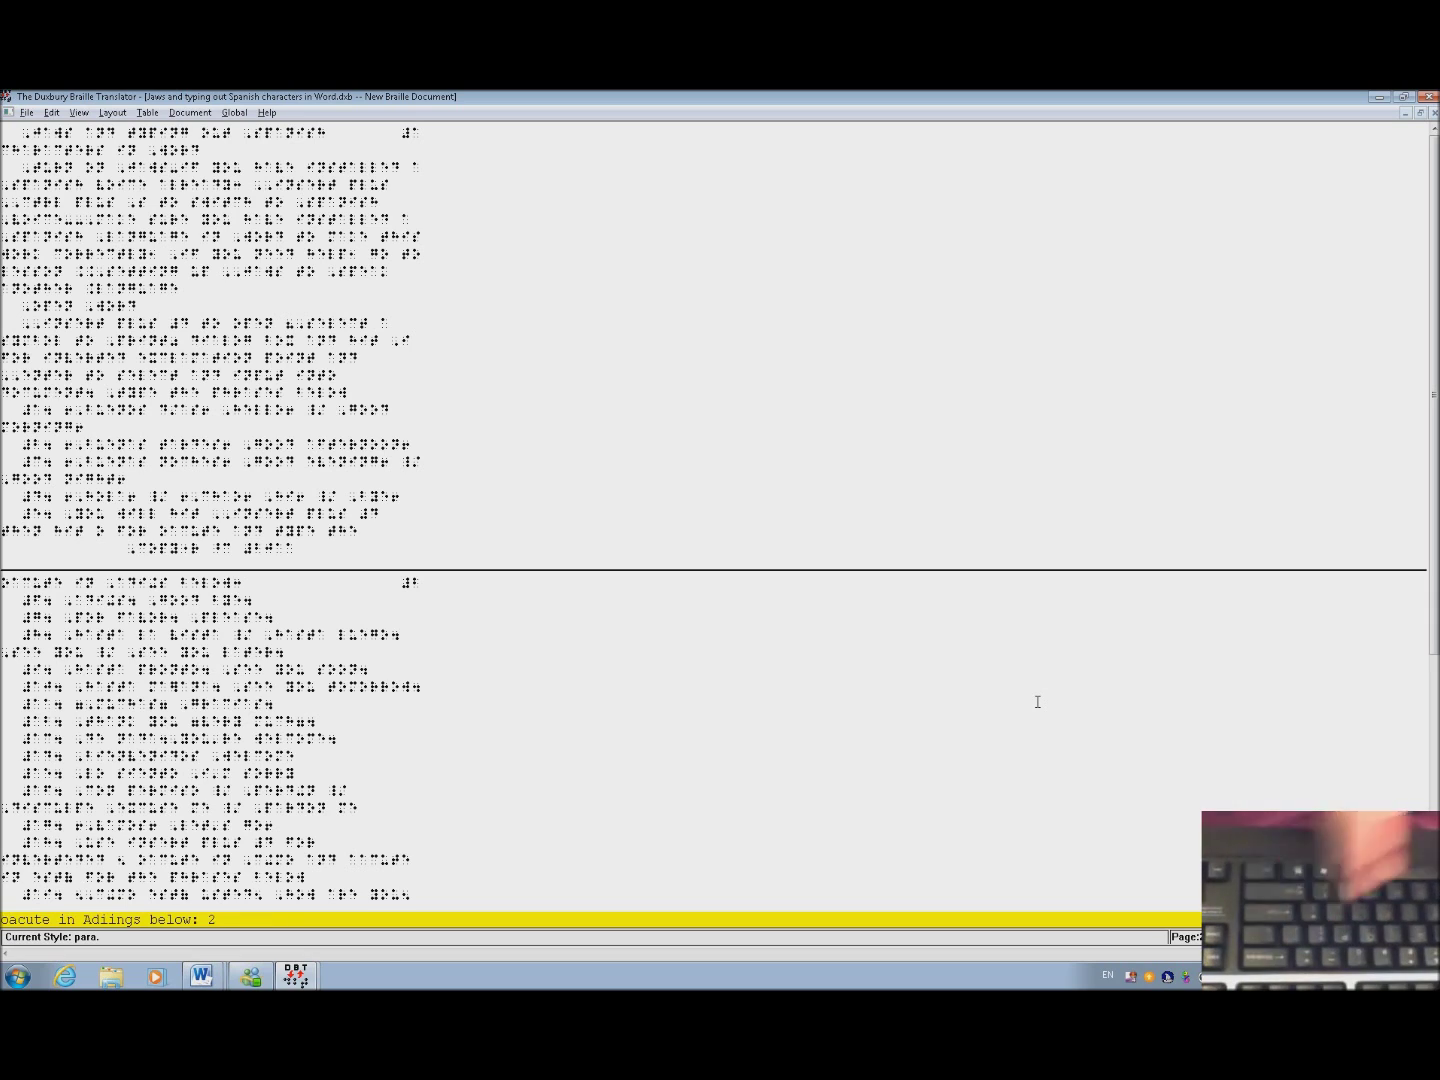
key("Down")
key("Down")
key("Down")
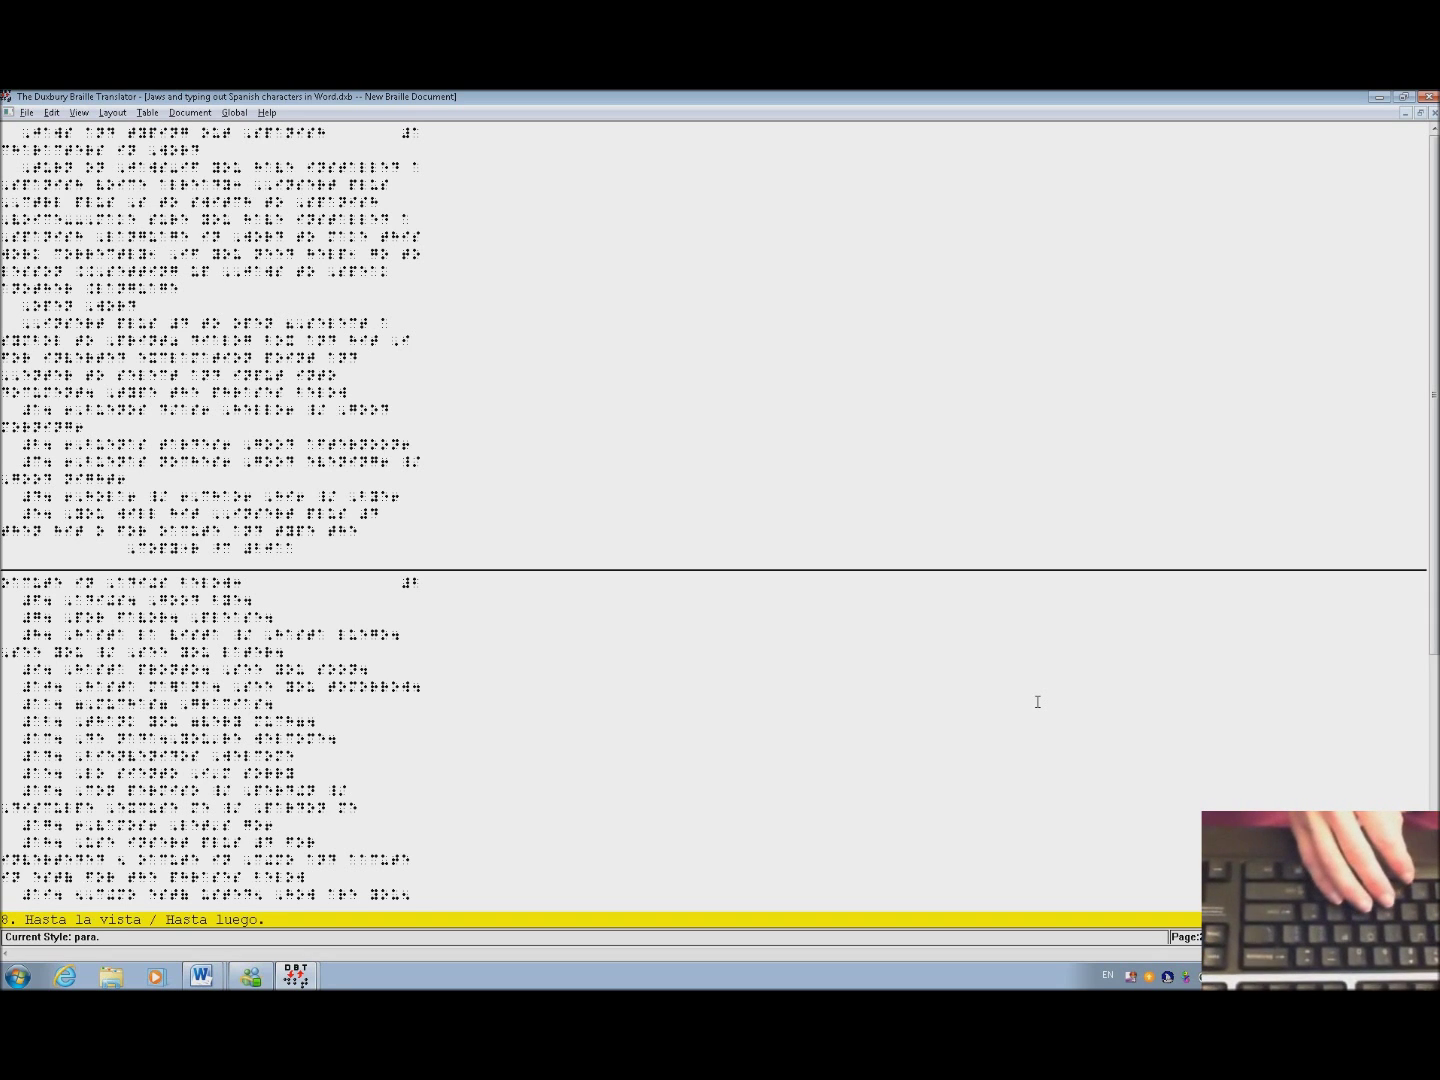
key("Down")
key("Down")
key("Down")
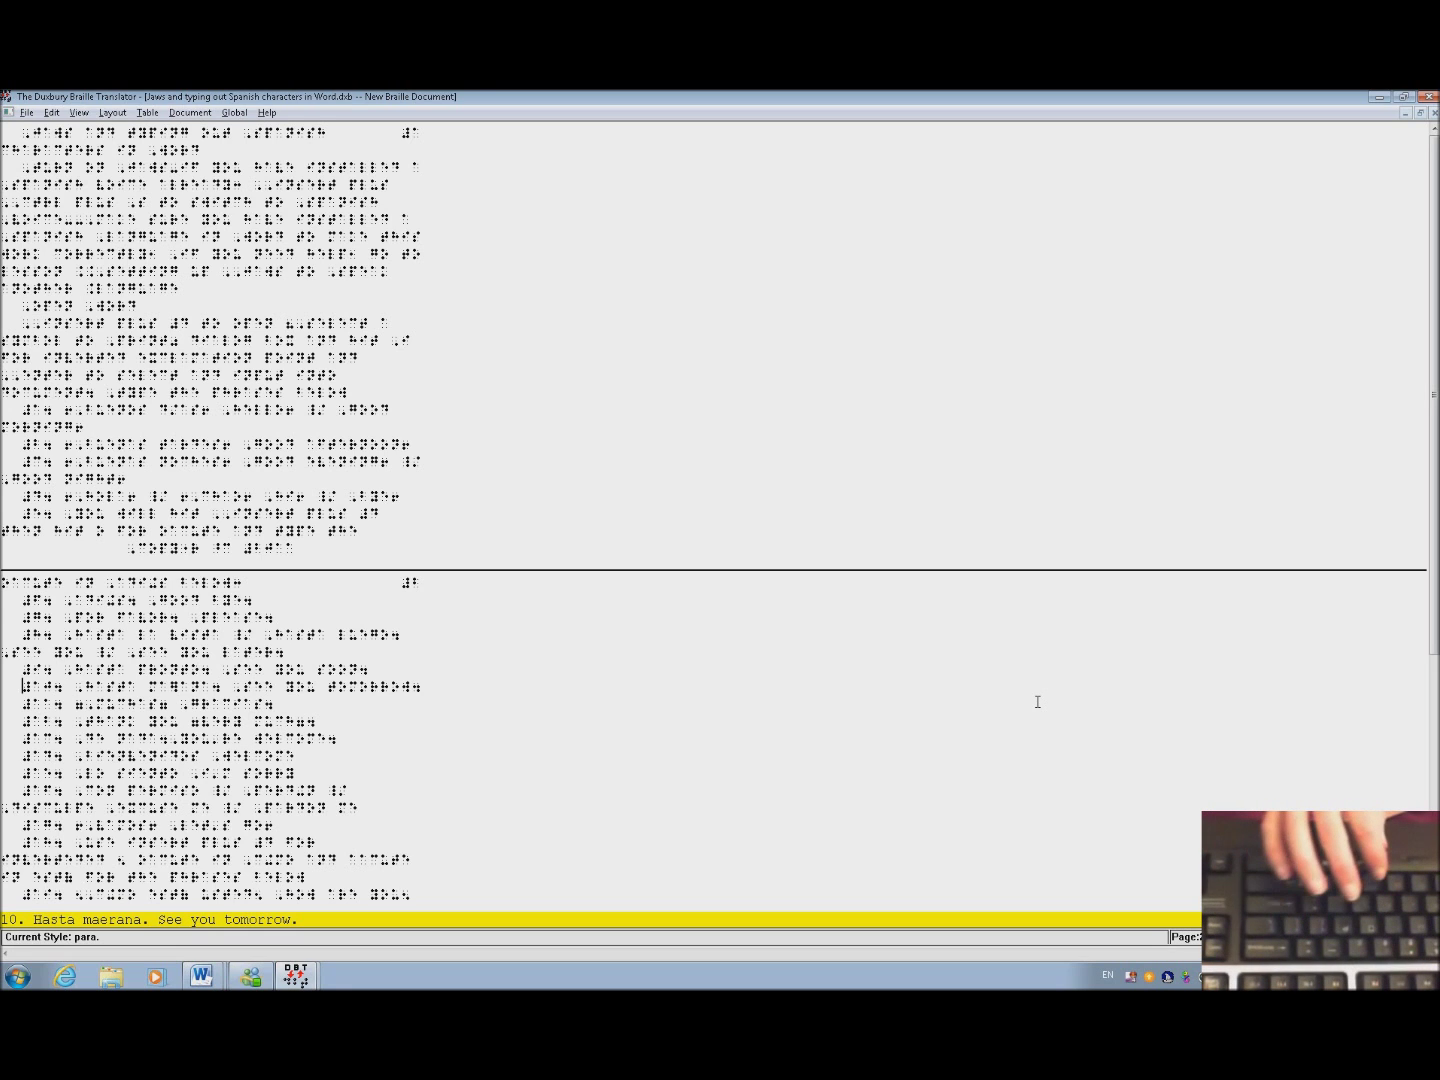
Step: Close both Duxbury documents, answering 'n' at each save prompt, and exit Duxbury Braille Translator
key("alt+F4")
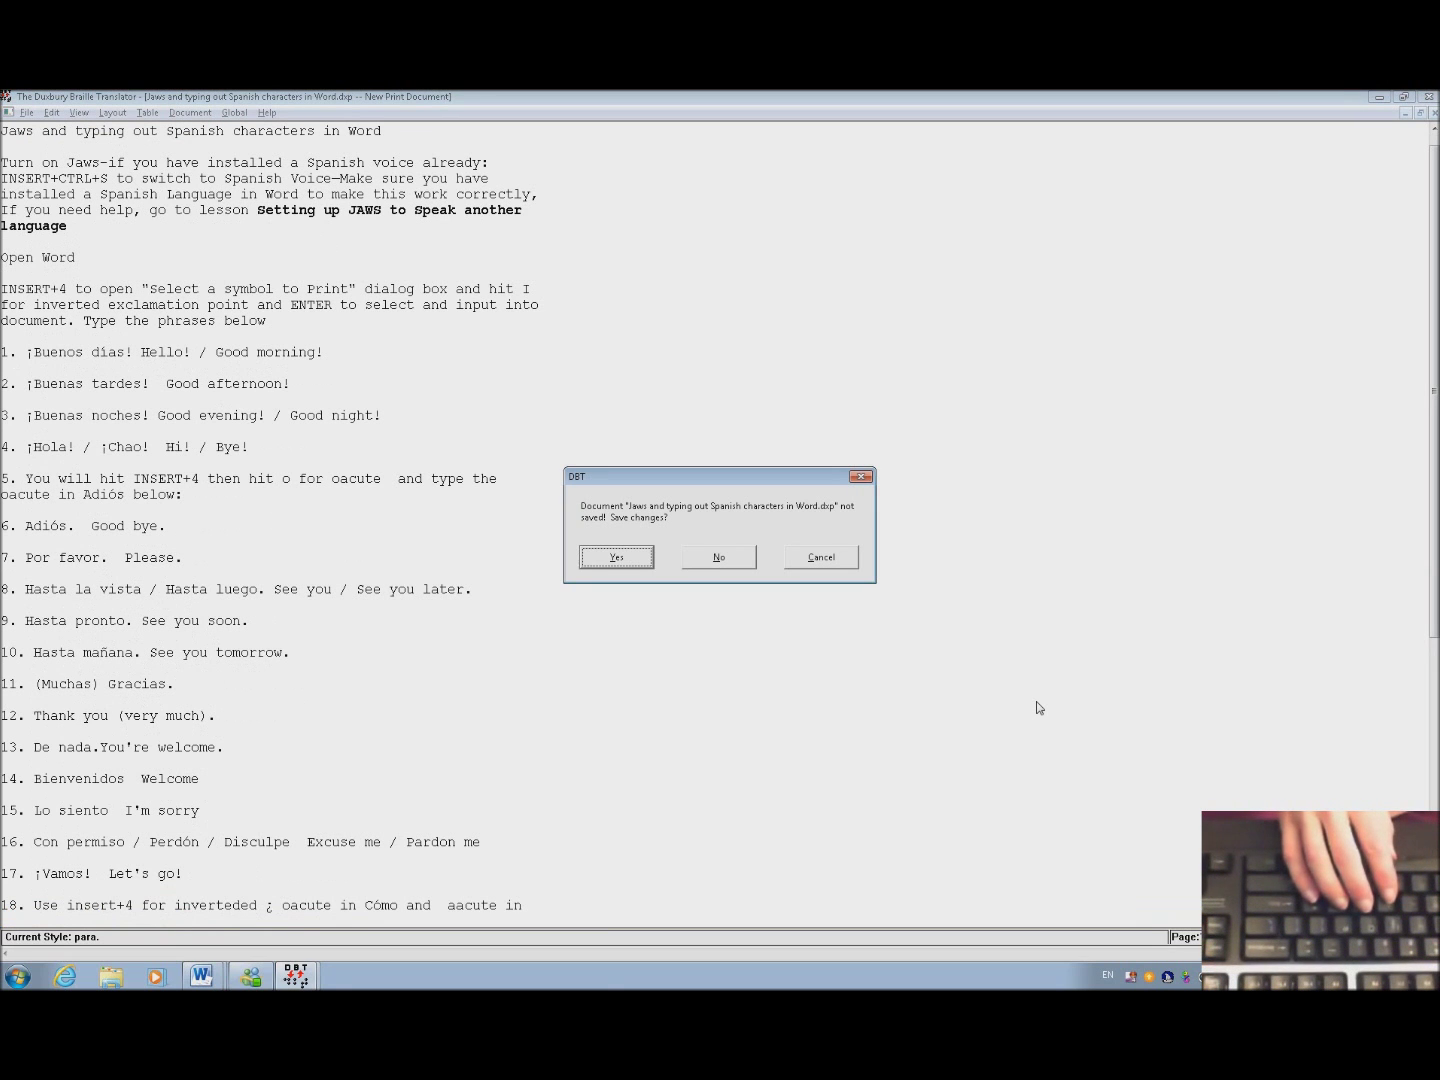
key("n")
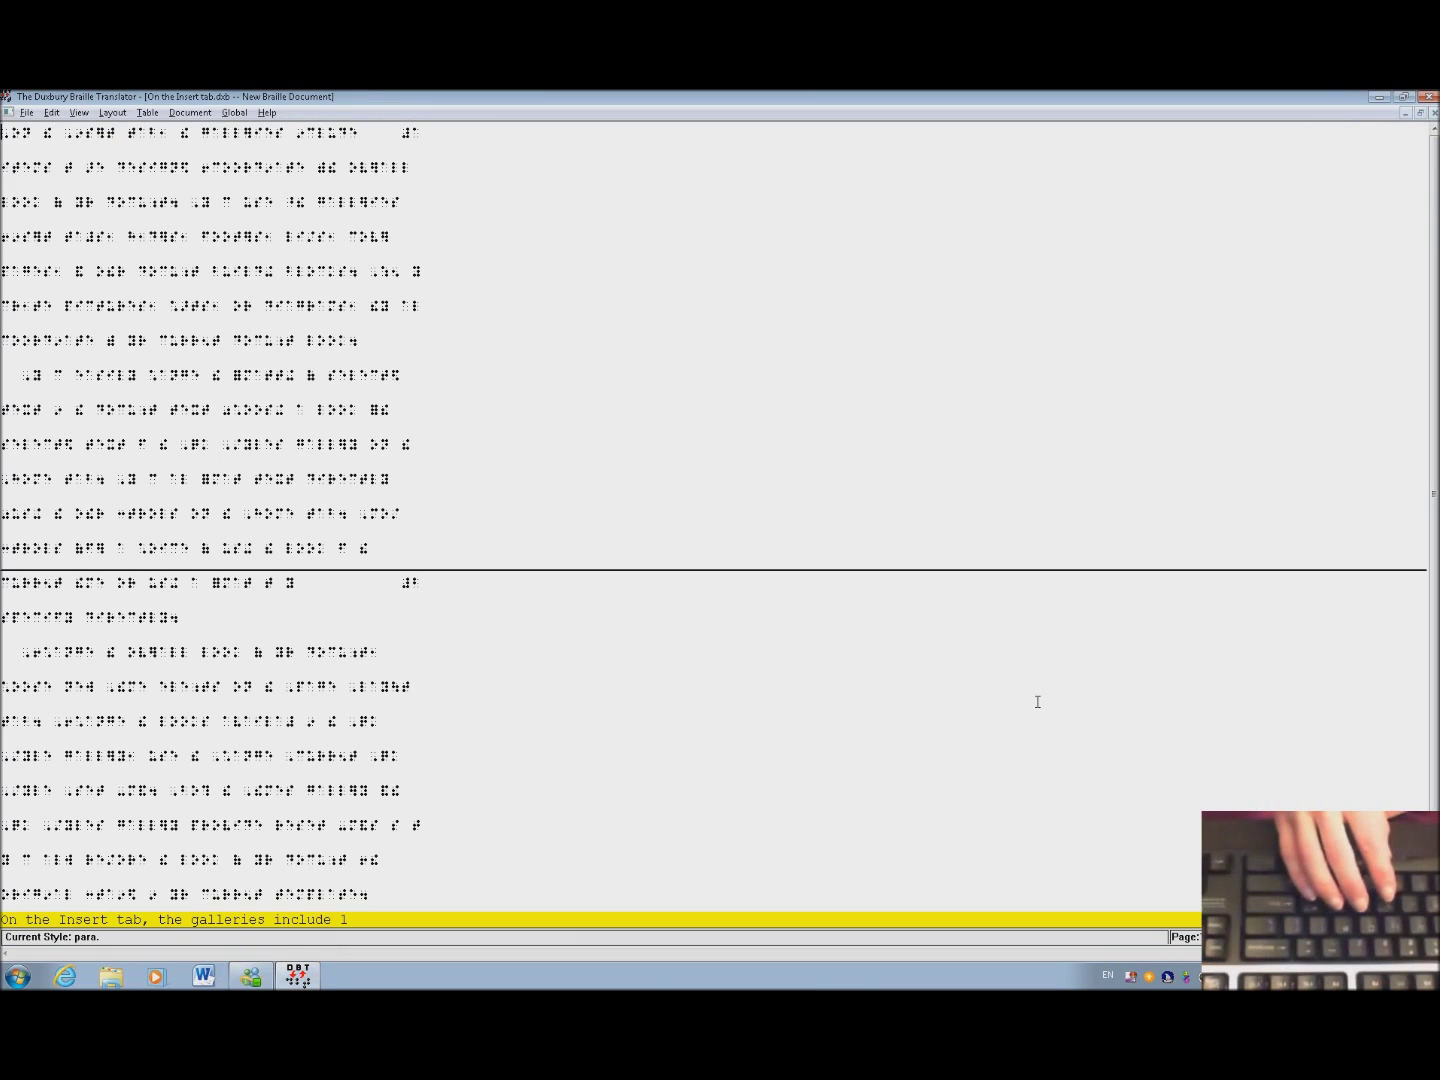
key("alt+F4")
key("n")
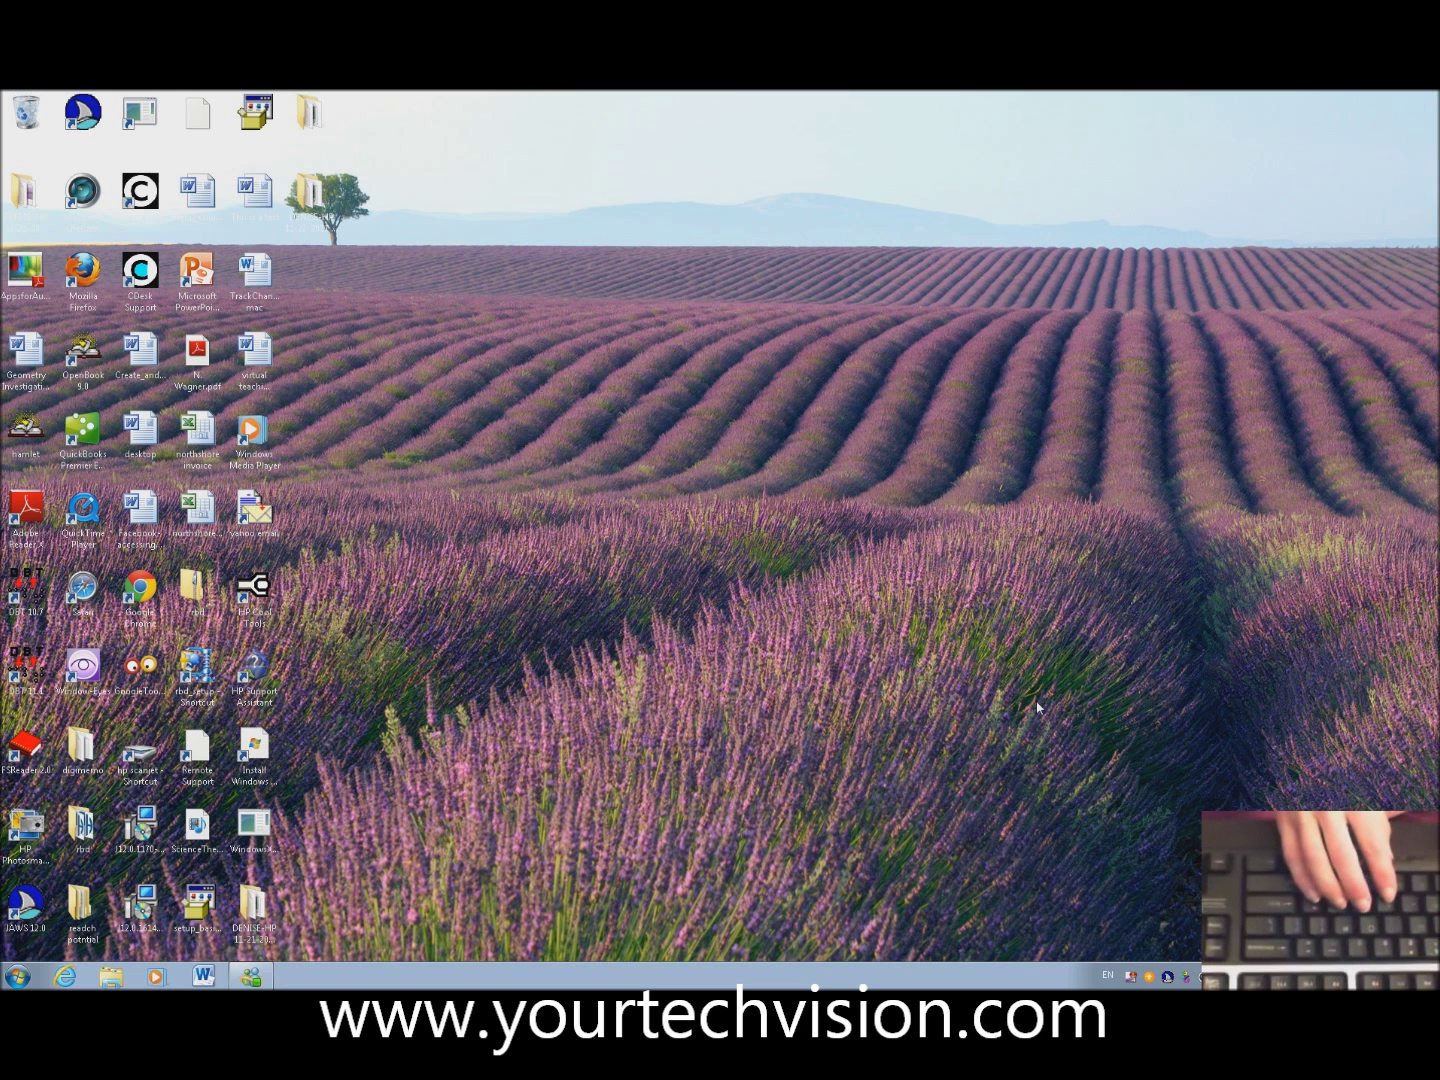